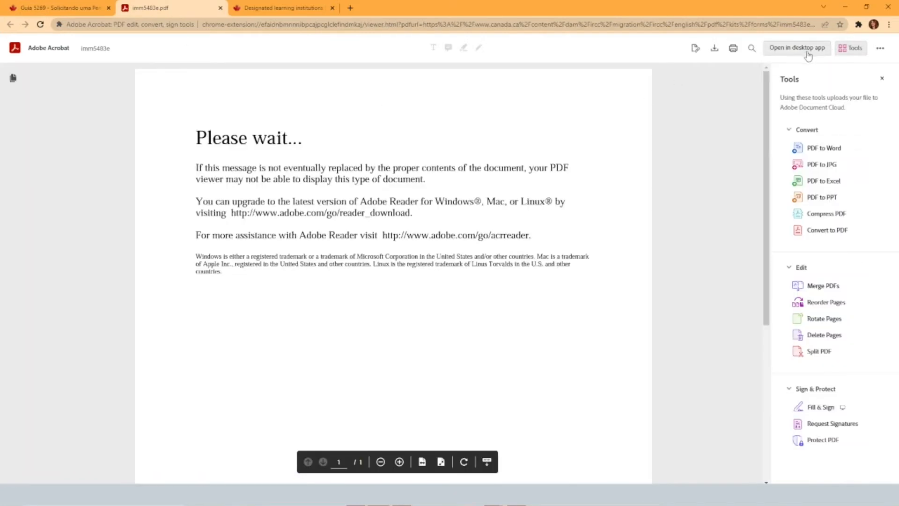
# Open the imm5483e checklist in desktop Adobe Acrobat and check off the Application for Study Permit (IMM 1294) and Family Information forms
pyautogui.click(808, 56)
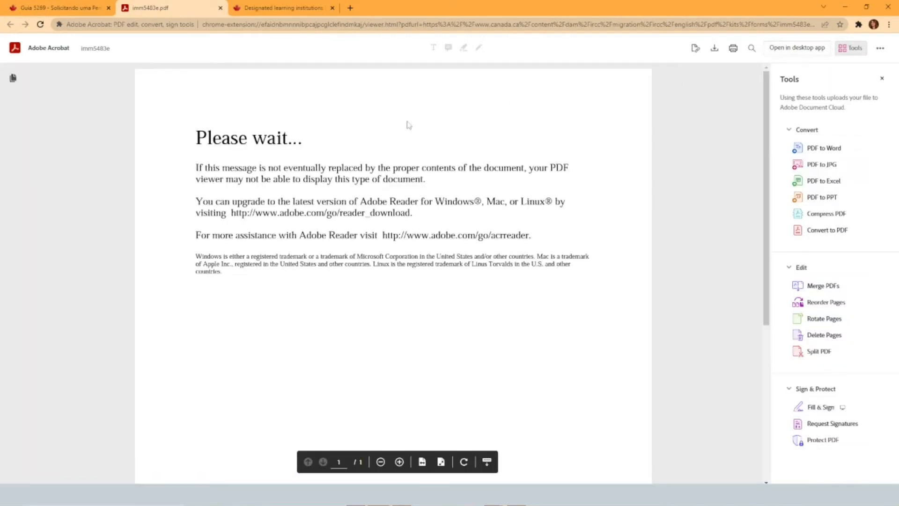
pyautogui.scroll(-3, 176, 182)
pyautogui.scroll(-2, 226, 211)
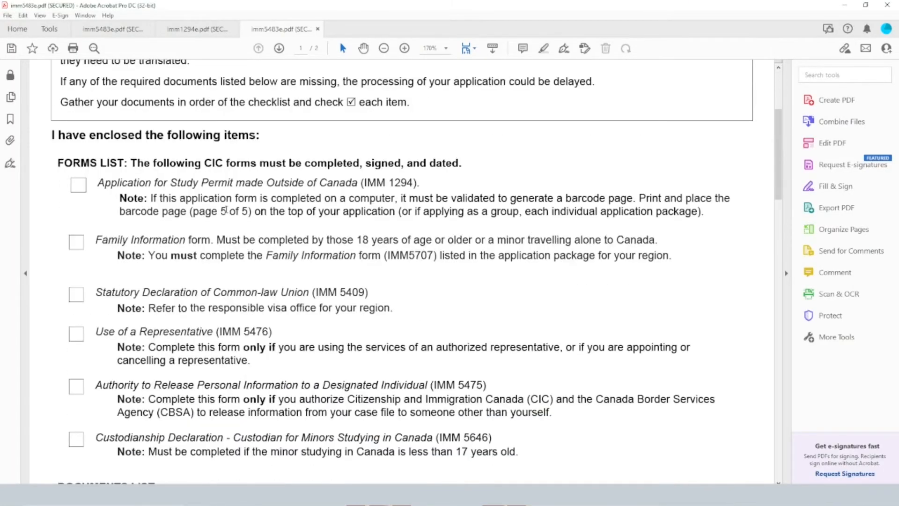
pyautogui.scroll(-1, 245, 222)
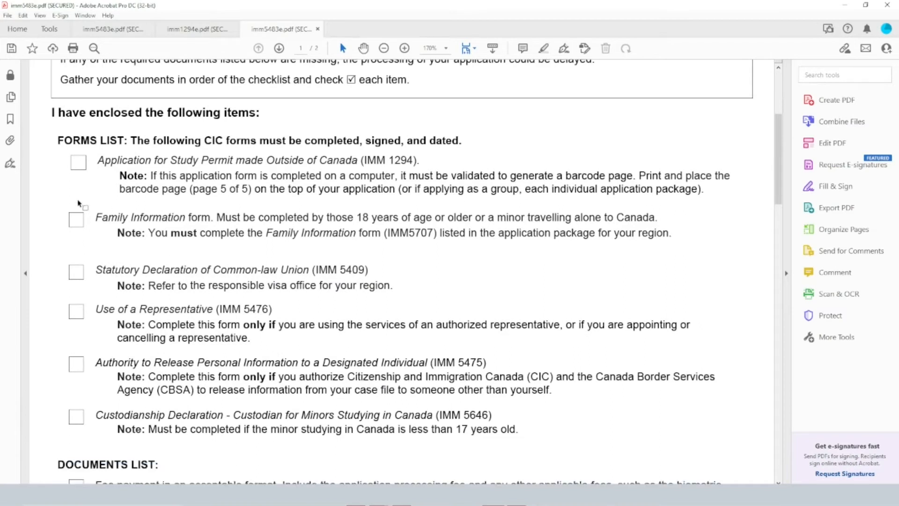
pyautogui.click(79, 167)
pyautogui.click(78, 222)
# Review the remaining forms list entries: common-law union, use of a representative, authority to release information and custodianship declaration
pyautogui.scroll(-4, 229, 234)
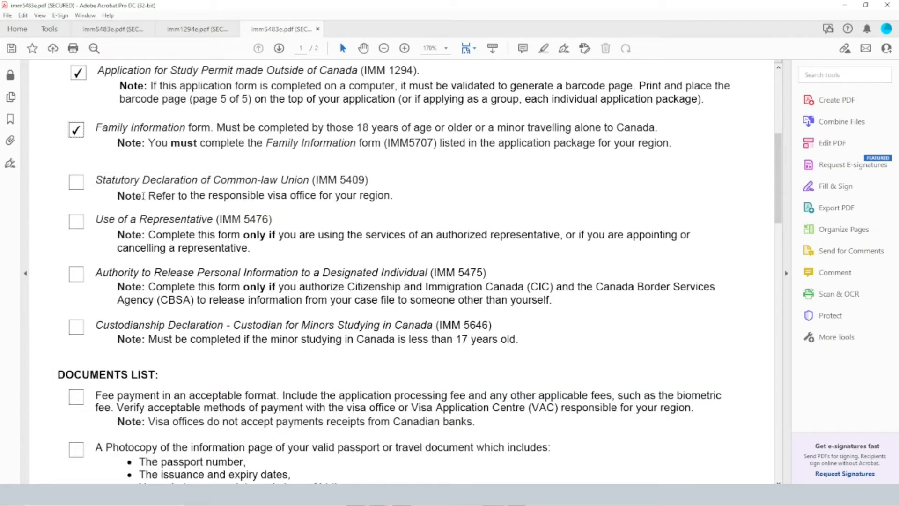
pyautogui.scroll(-2, 211, 216)
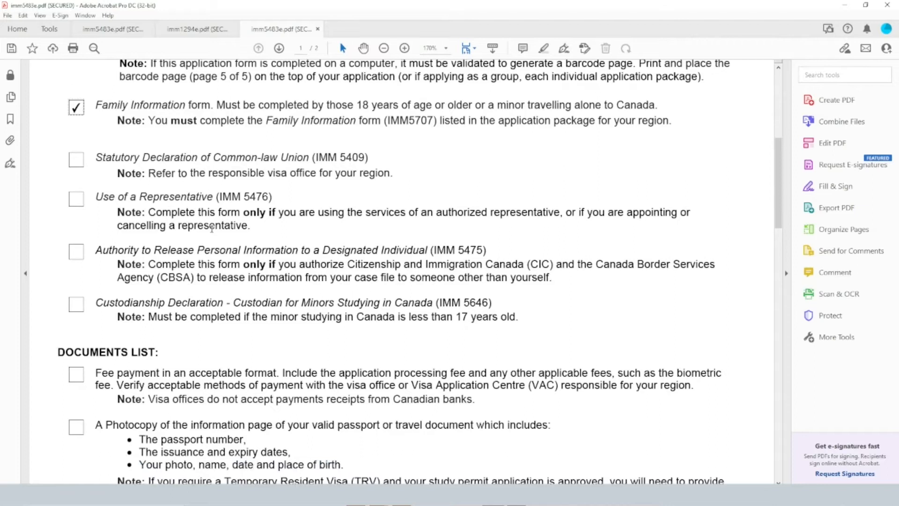
pyautogui.moveTo(95, 228); pyautogui.dragTo(339, 238)
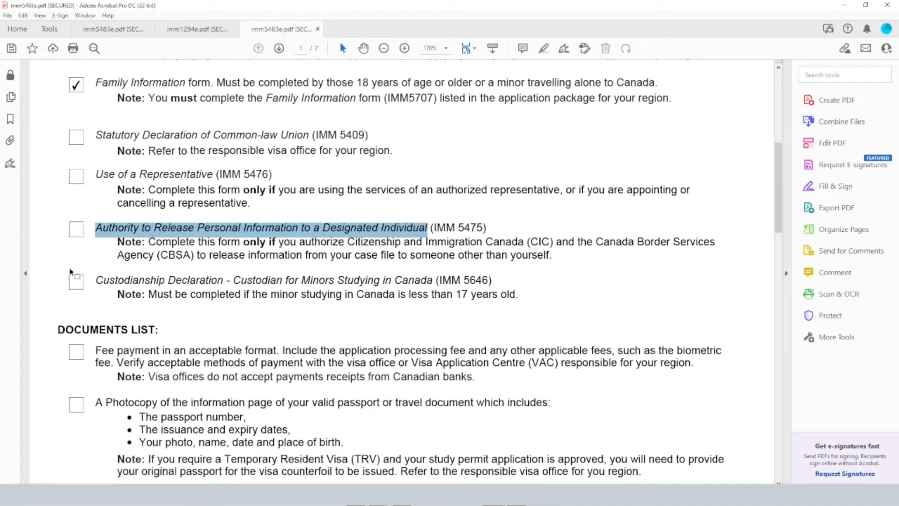
pyautogui.moveTo(117, 281); pyautogui.dragTo(230, 281)
pyautogui.scroll(3, 115, 190)
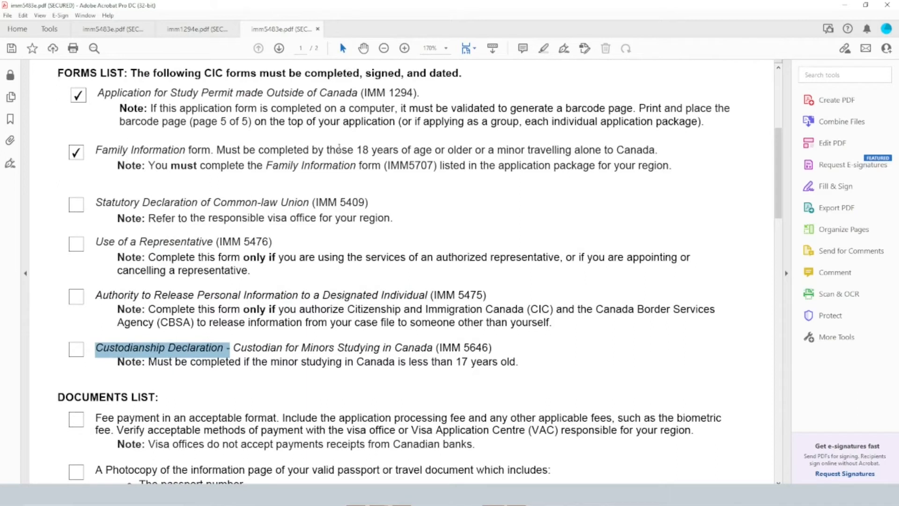
pyautogui.scroll(-6, 323, 199)
pyautogui.scroll(-1, 323, 200)
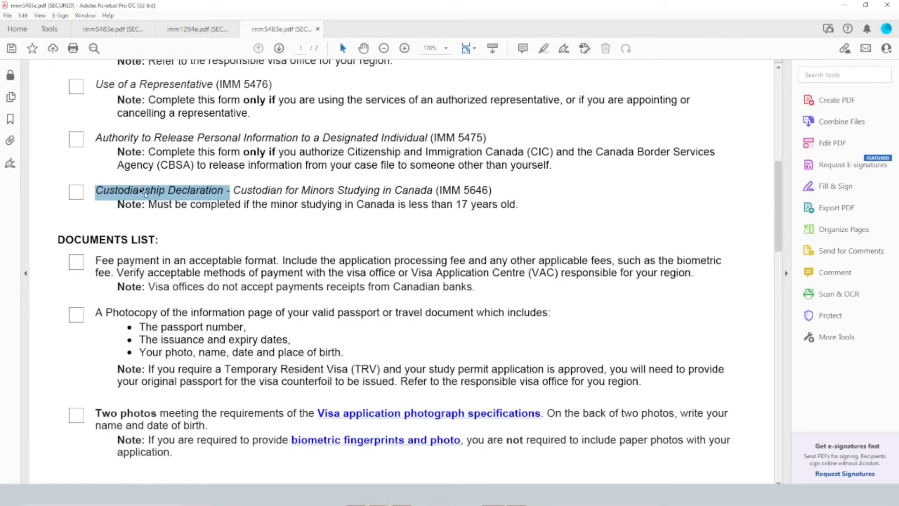
# In the documents list, check off the fee payment, the passport information page photocopy and the two photos
pyautogui.scroll(-6, 243, 211)
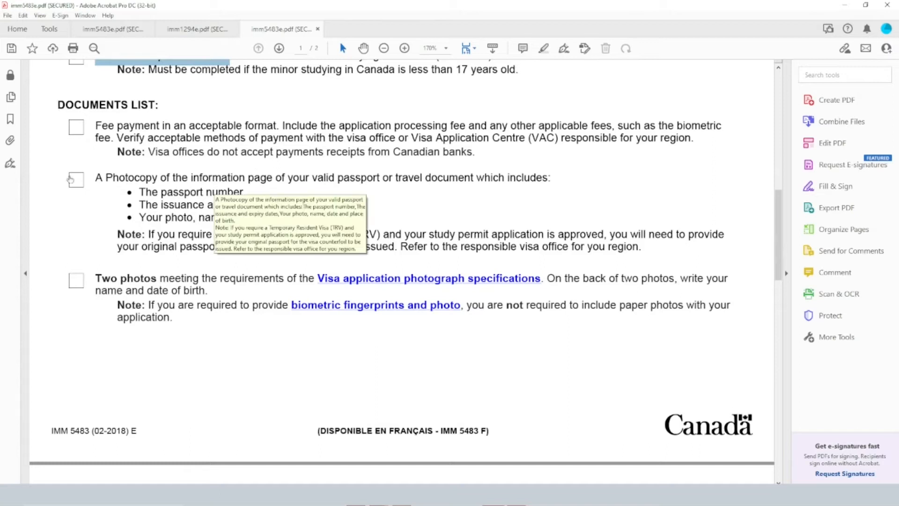
pyautogui.moveTo(96, 126); pyautogui.dragTo(276, 126)
pyautogui.click(77, 127)
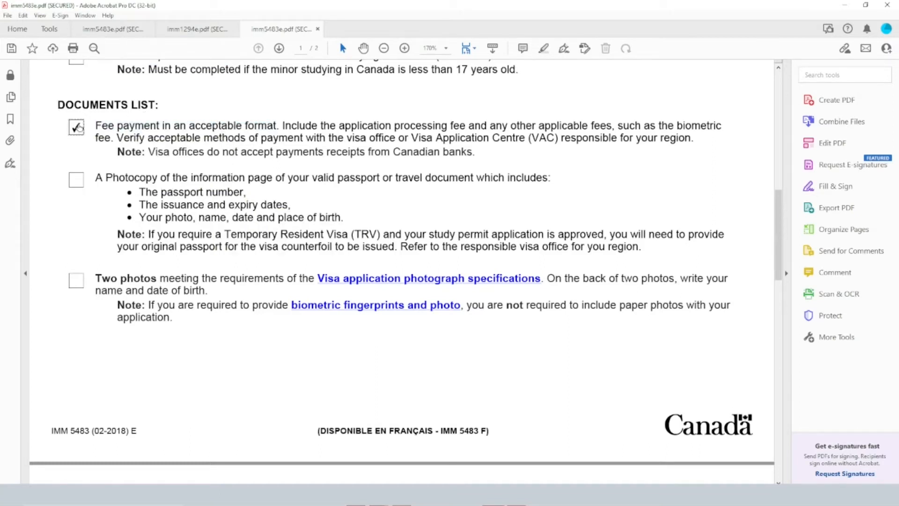
pyautogui.moveTo(96, 178); pyautogui.dragTo(352, 219)
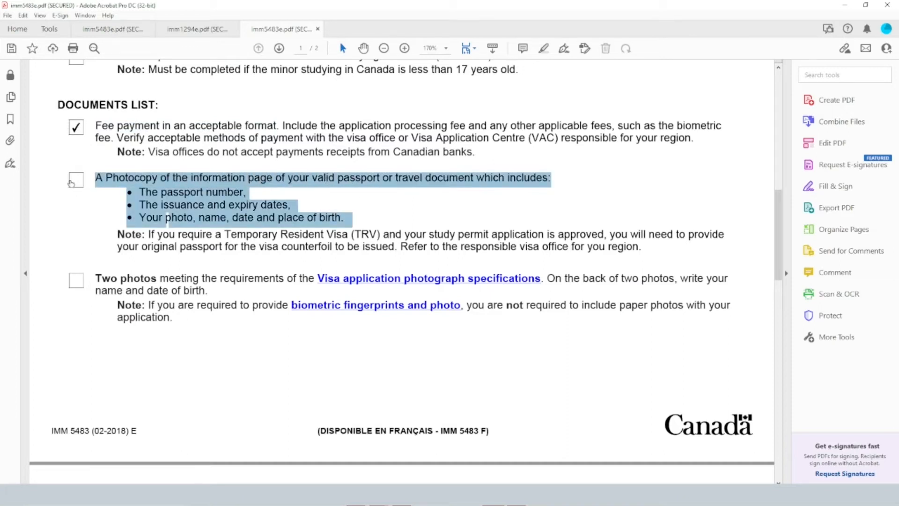
pyautogui.click(71, 183)
pyautogui.scroll(-2, 190, 227)
pyautogui.moveTo(96, 234); pyautogui.dragTo(209, 244)
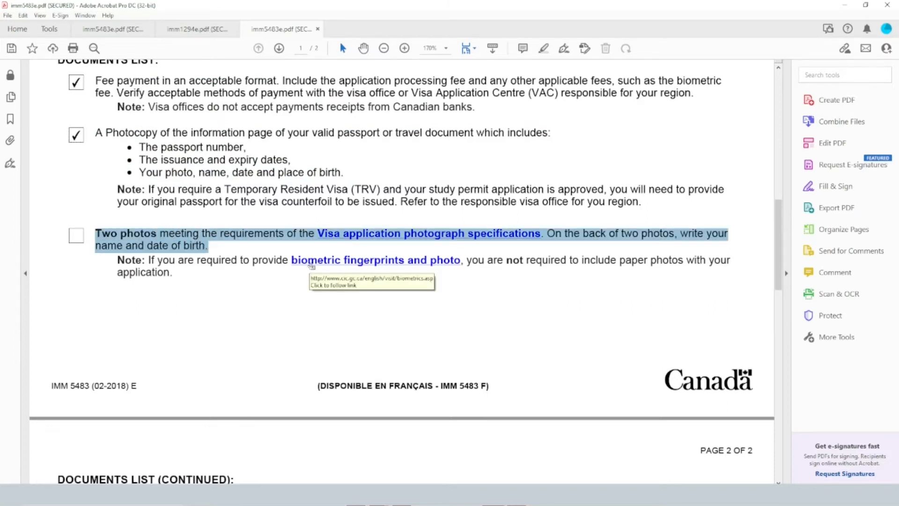
pyautogui.click(73, 237)
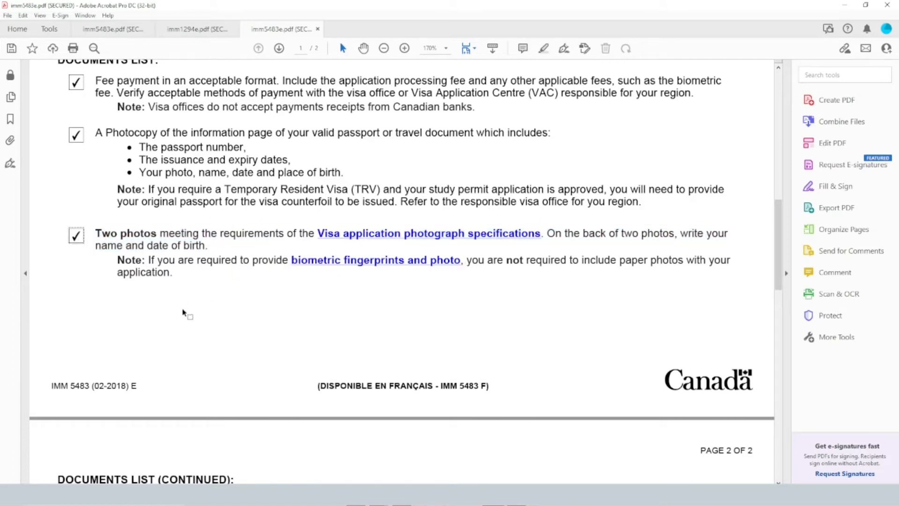
pyautogui.scroll(4, 255, 263)
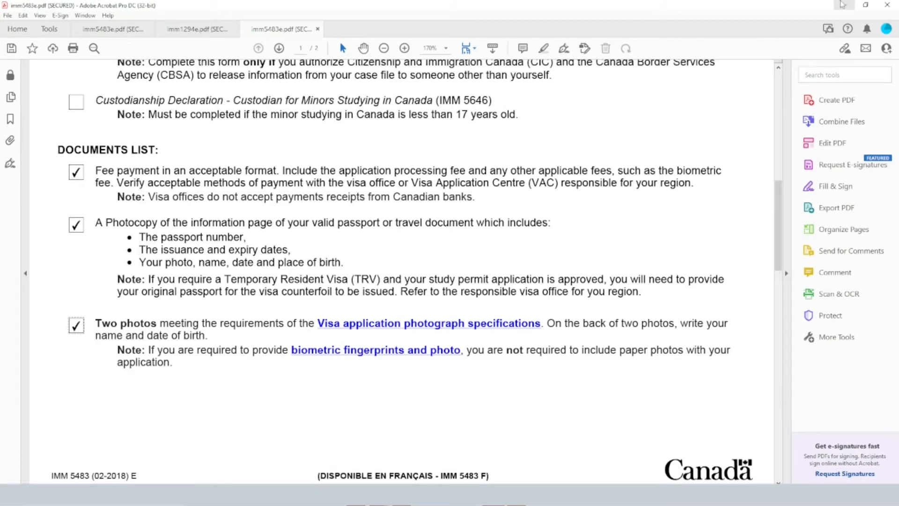
# Switch to the Canada.ca guide in Chrome and read the document translation requirements, including who may not translate
pyautogui.click(841, 4)
pyautogui.scroll(-1, 445, 258)
pyautogui.moveTo(179, 49); pyautogui.dragTo(637, 122)
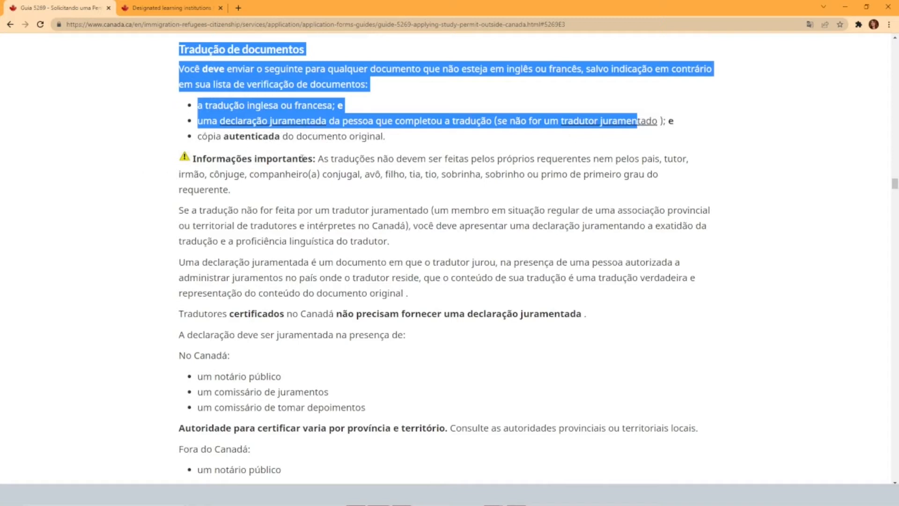
pyautogui.moveTo(206, 158); pyautogui.dragTo(225, 174)
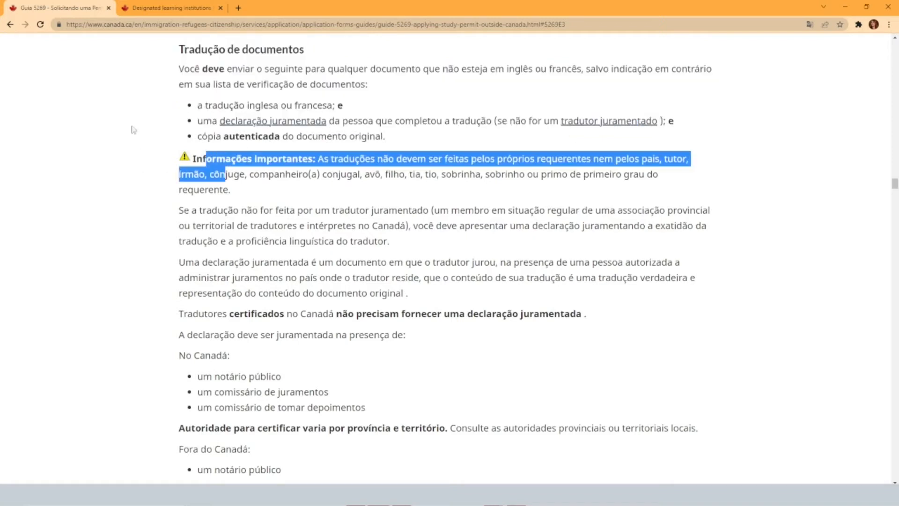
pyautogui.click(130, 144)
pyautogui.moveTo(204, 120); pyautogui.dragTo(354, 122)
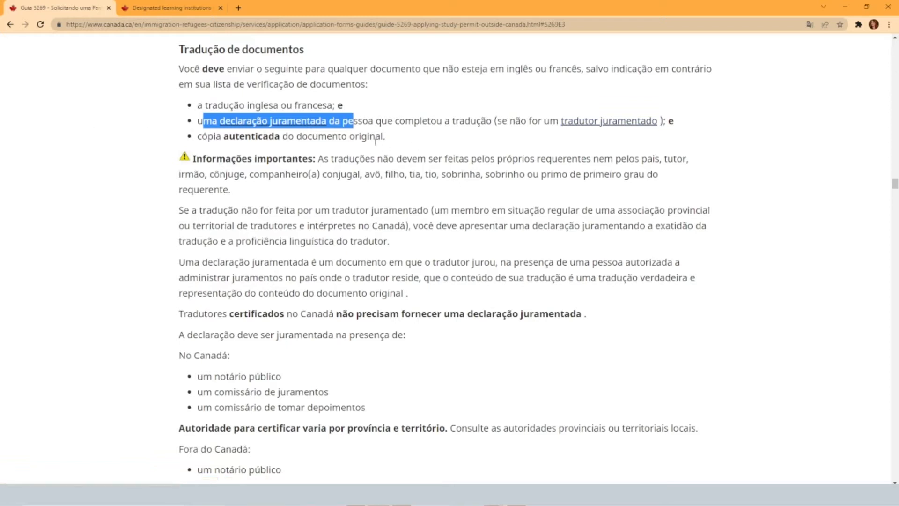
# Open the sworn declaration ("declaração juramentada") link in a new tab, translate the glossary page to Portuguese and highlight the affidavit definition
pyautogui.click(226, 123)
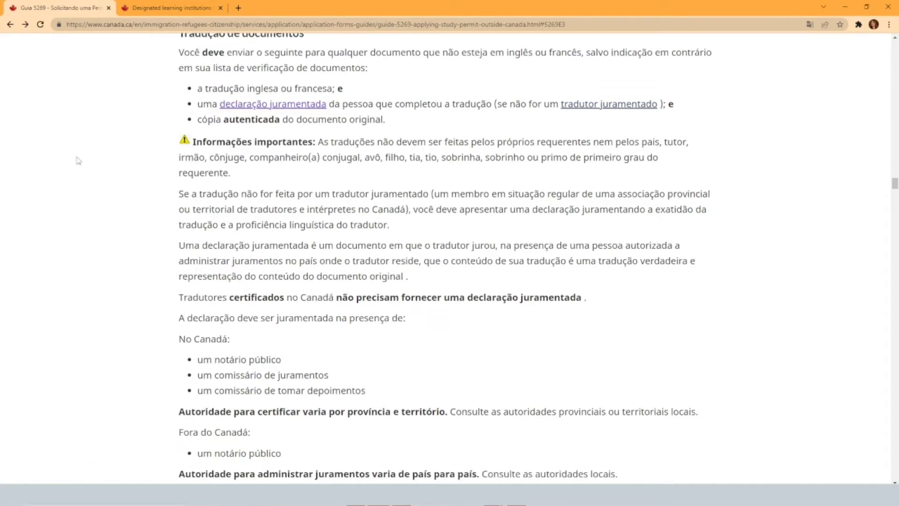
pyautogui.scroll(1, 93, 162)
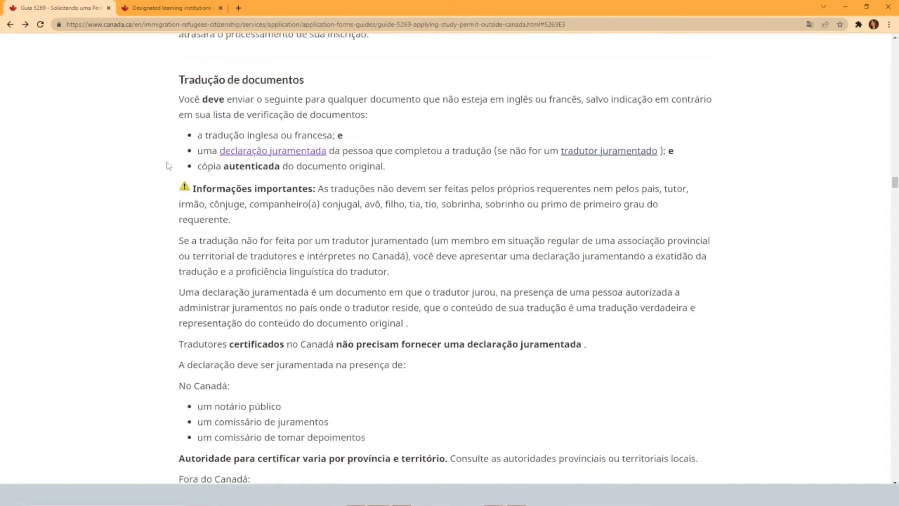
pyautogui.rightClick(263, 150)
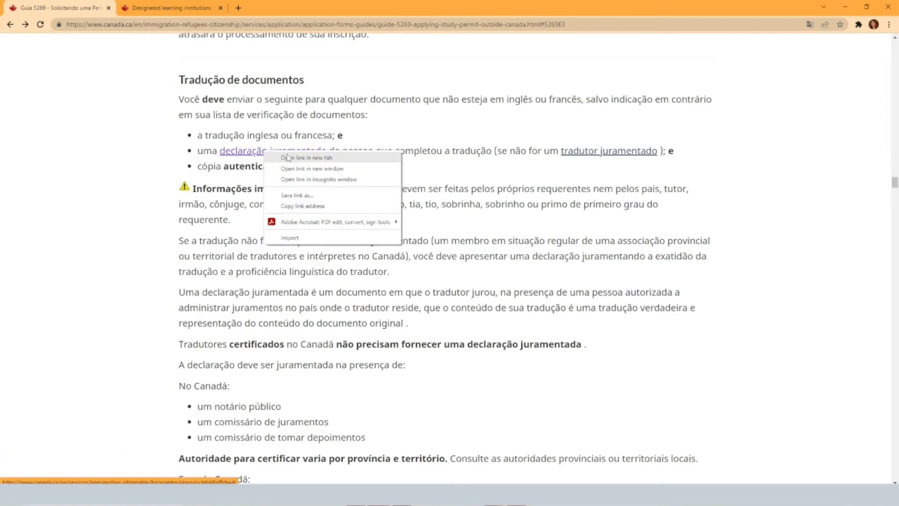
pyautogui.click(288, 157)
pyautogui.click(157, 7)
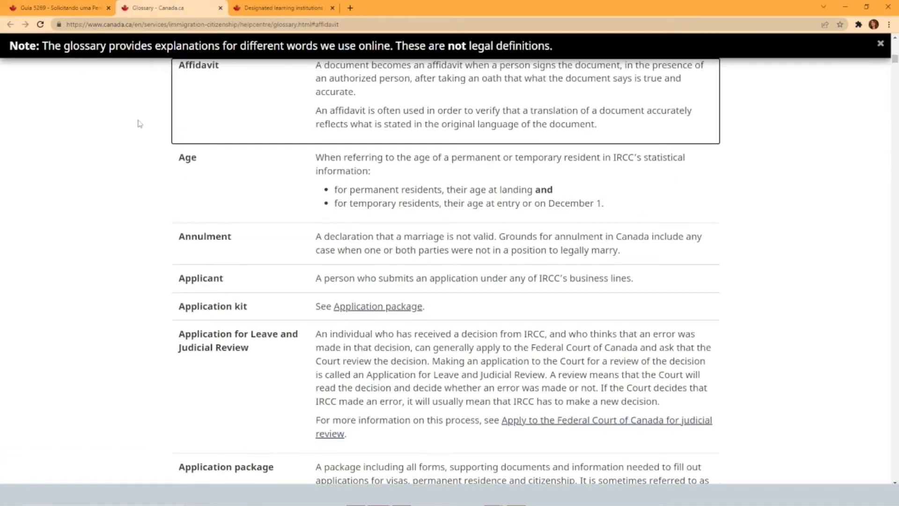
pyautogui.rightClick(108, 158)
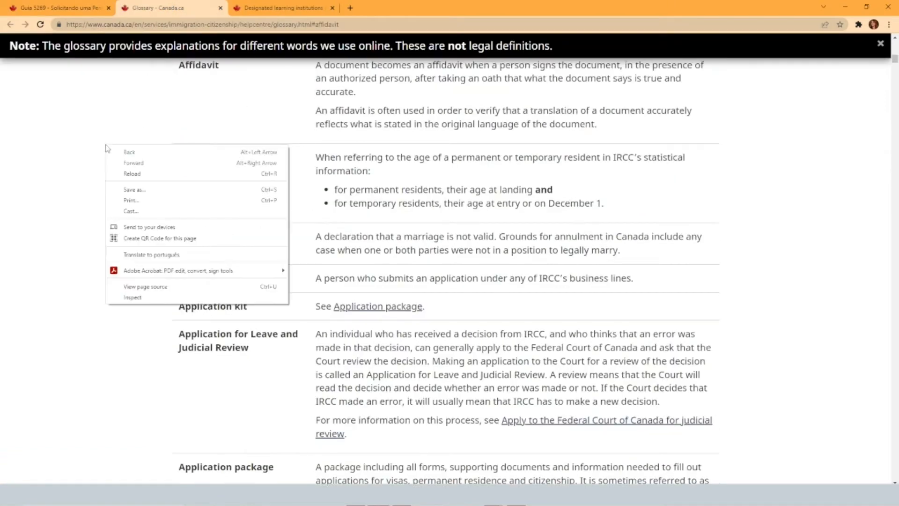
pyautogui.click(169, 259)
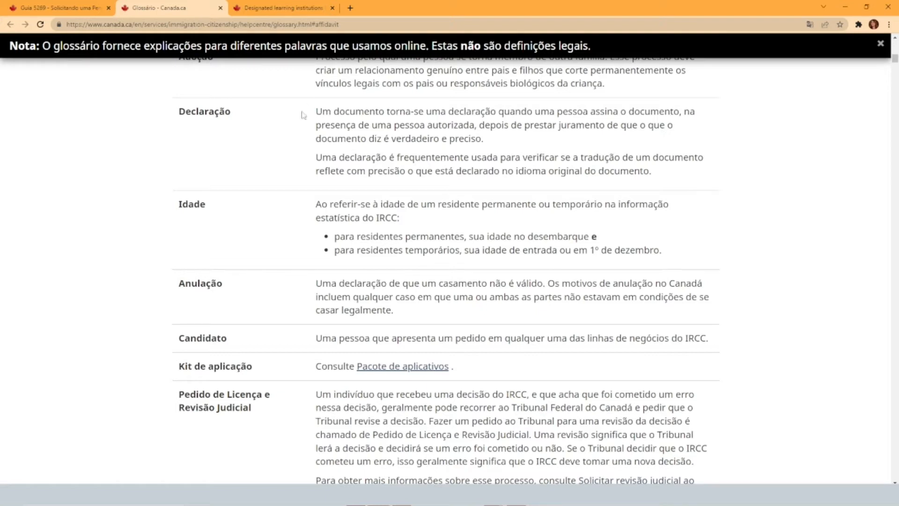
pyautogui.moveTo(307, 115); pyautogui.dragTo(688, 175)
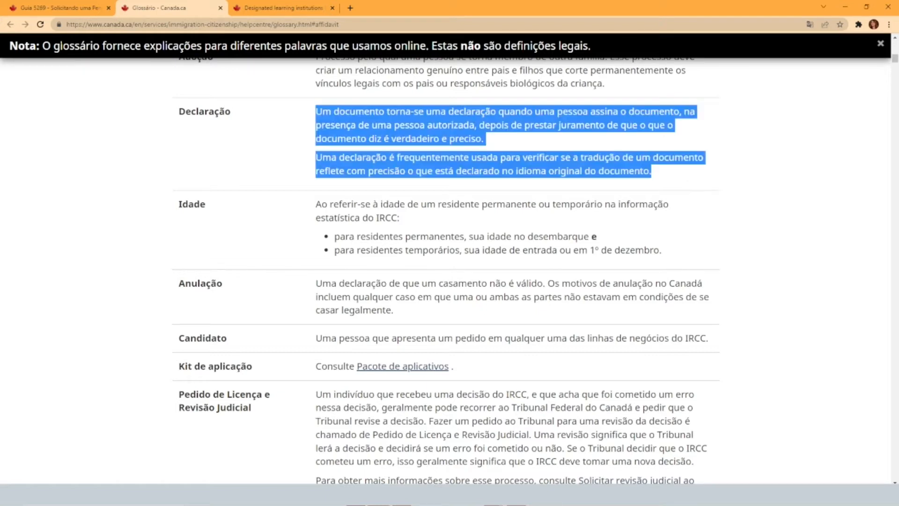
# Return to the Guide 5269 page and read the important information about translations not made by a certified translator
pyautogui.click(68, 13)
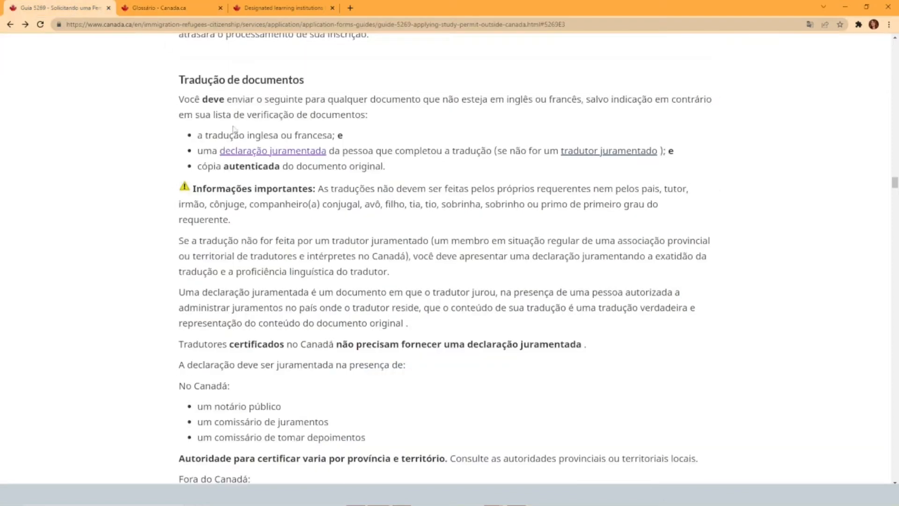
pyautogui.scroll(-2, 144, 163)
pyautogui.moveTo(194, 96); pyautogui.dragTo(358, 232)
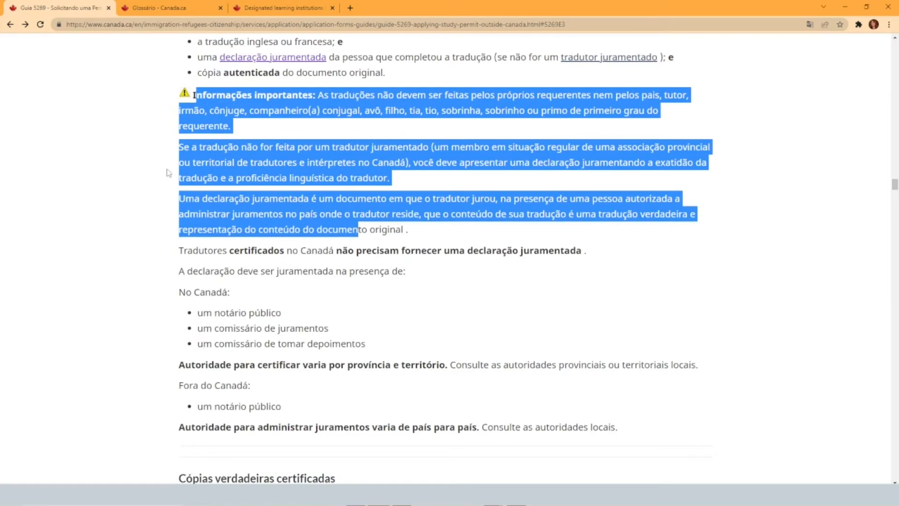
pyautogui.scroll(-1, 168, 173)
pyautogui.scroll(-3, 167, 169)
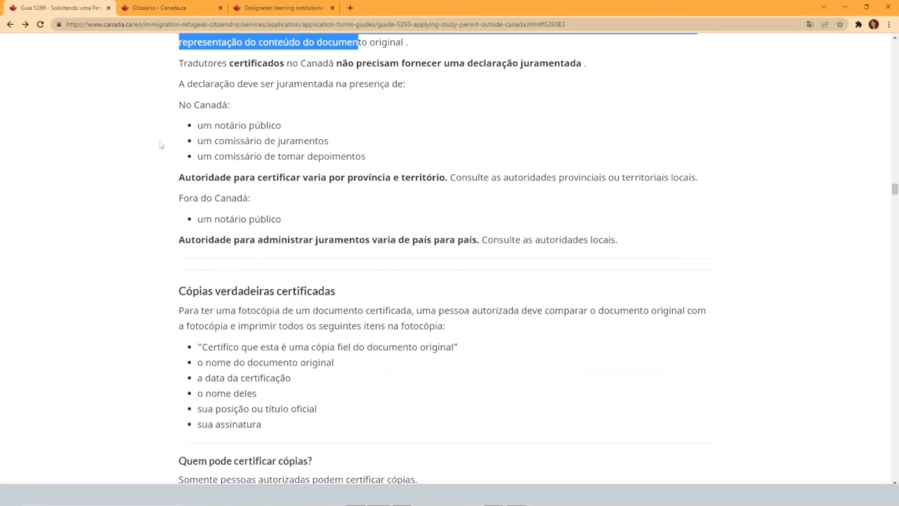
# Examine the exemption for translators certified in Canada and who can witness the sworn declaration inside and outside Canada
pyautogui.moveTo(179, 63); pyautogui.dragTo(586, 64)
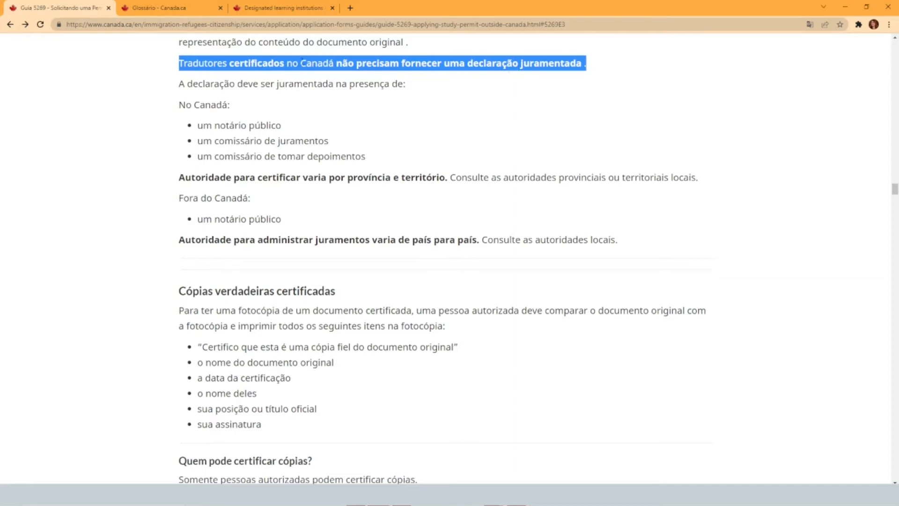
pyautogui.click(336, 61)
pyautogui.moveTo(334, 63); pyautogui.dragTo(287, 63)
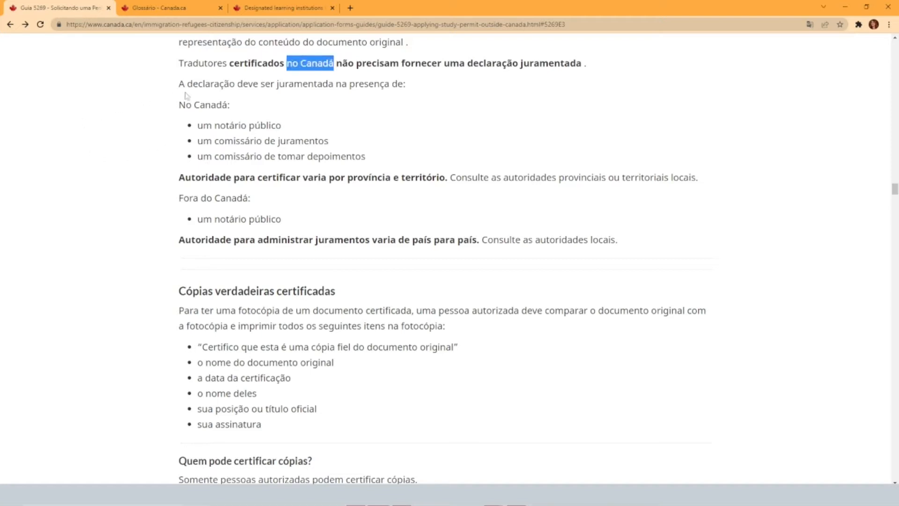
pyautogui.moveTo(178, 83); pyautogui.dragTo(415, 90)
pyautogui.moveTo(177, 106); pyautogui.dragTo(361, 171)
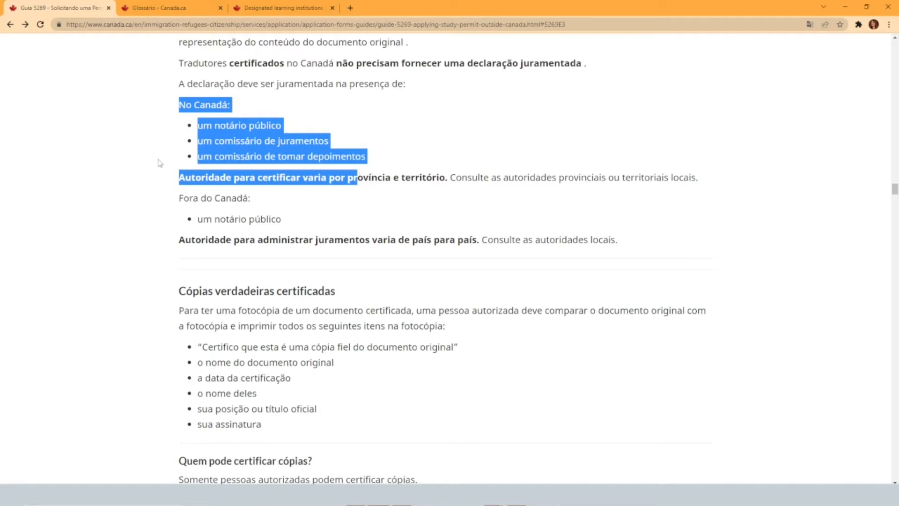
pyautogui.click(153, 177)
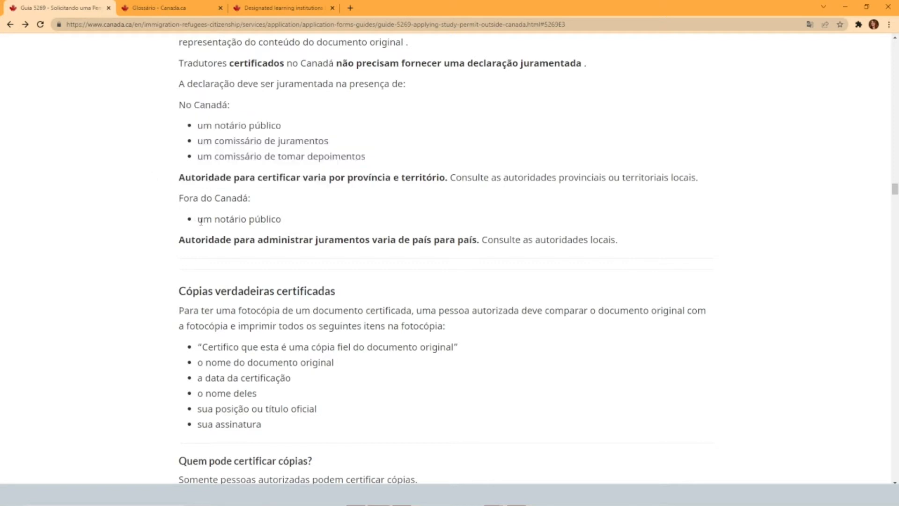
pyautogui.moveTo(201, 221); pyautogui.dragTo(302, 220)
# Read the certified true copies requirements and continue to the forms listed under "Etapa 2. Preencha o aplicativo"
pyautogui.scroll(-4, 166, 237)
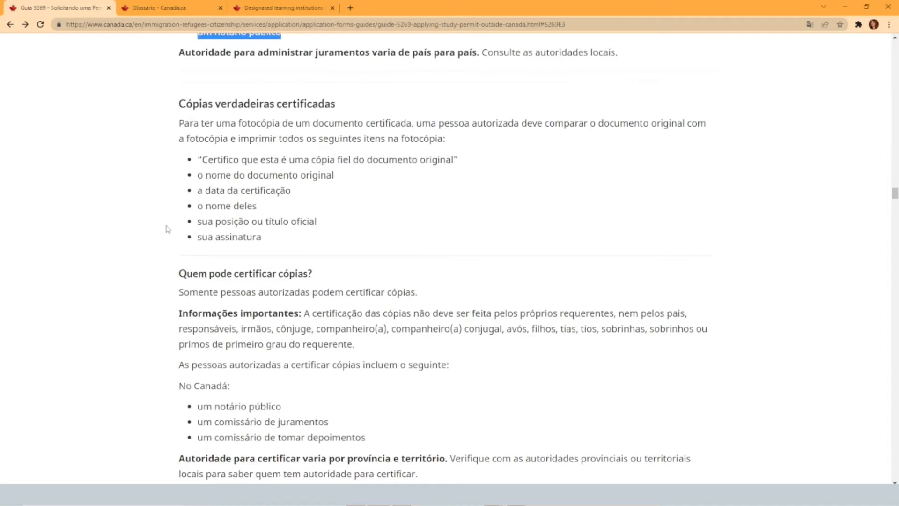
pyautogui.scroll(-1, 167, 229)
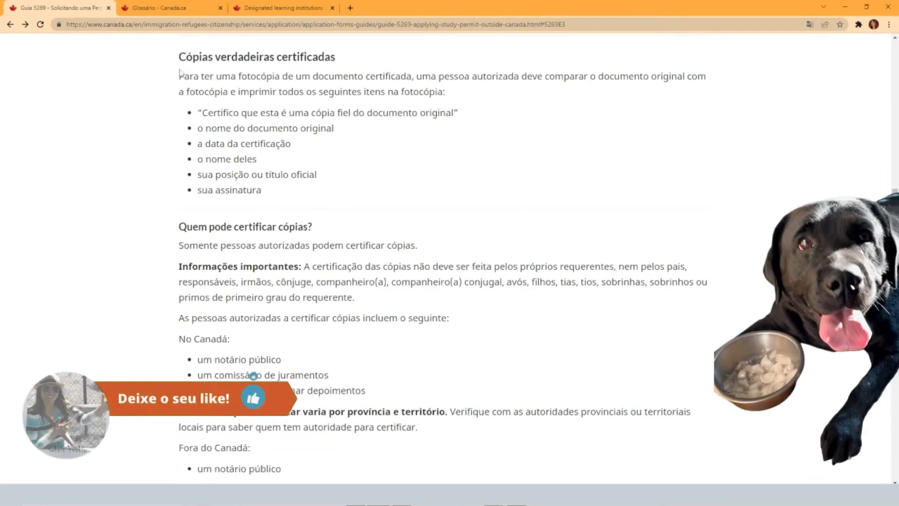
pyautogui.moveTo(178, 60); pyautogui.dragTo(157, 190)
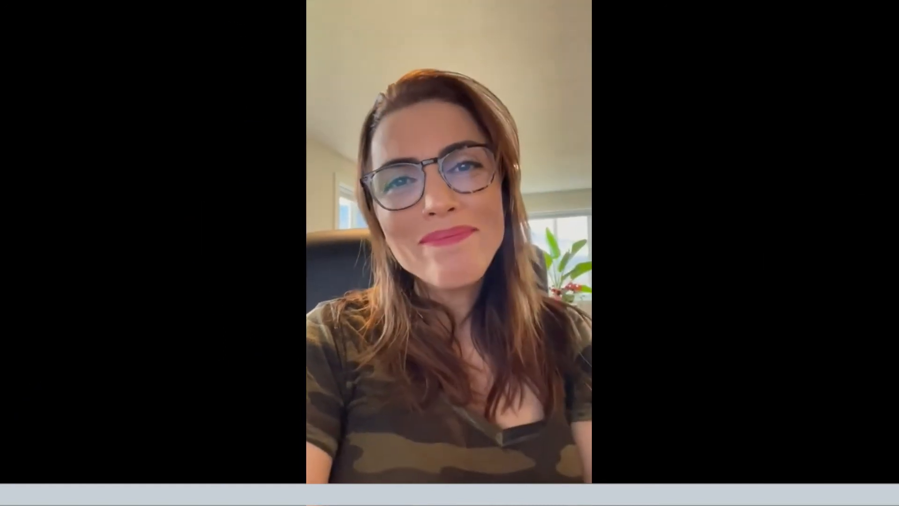
pyautogui.moveTo(288, 103); pyautogui.dragTo(281, 218)
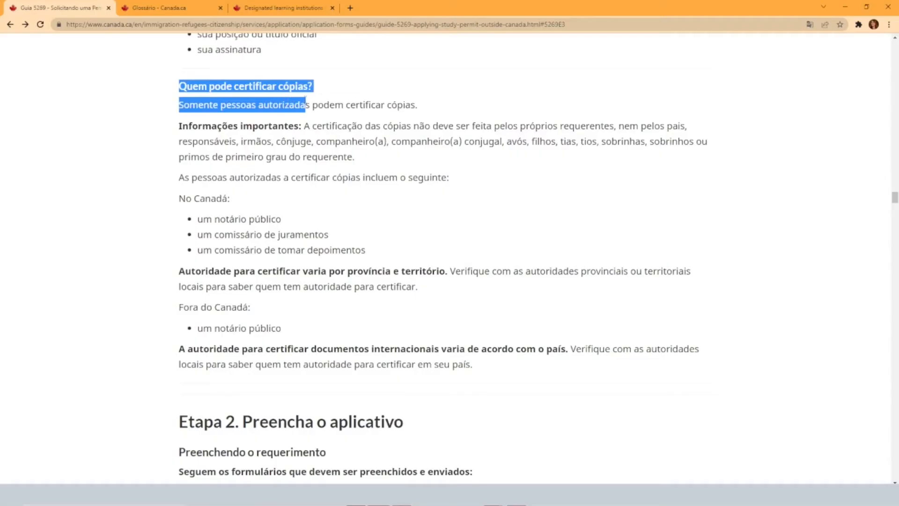
pyautogui.scroll(-5, 143, 207)
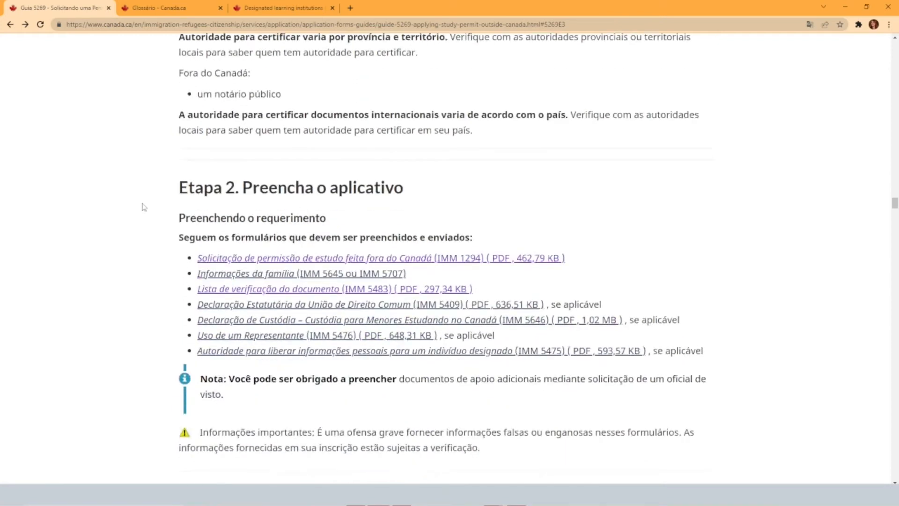
pyautogui.scroll(-3, 144, 207)
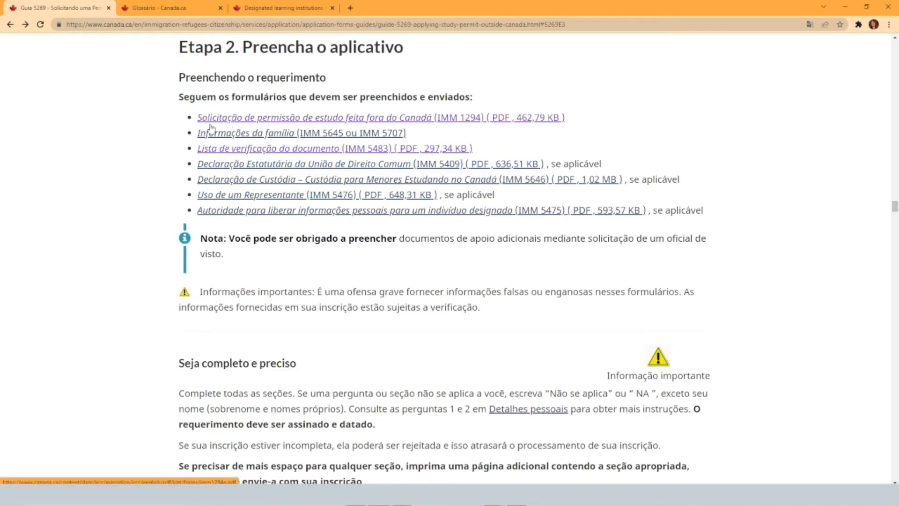
# Open the IMM 1294 study permit application from the forms list in the desktop Acrobat app and switch to the filled-in copy
pyautogui.scroll(-1, 206, 169)
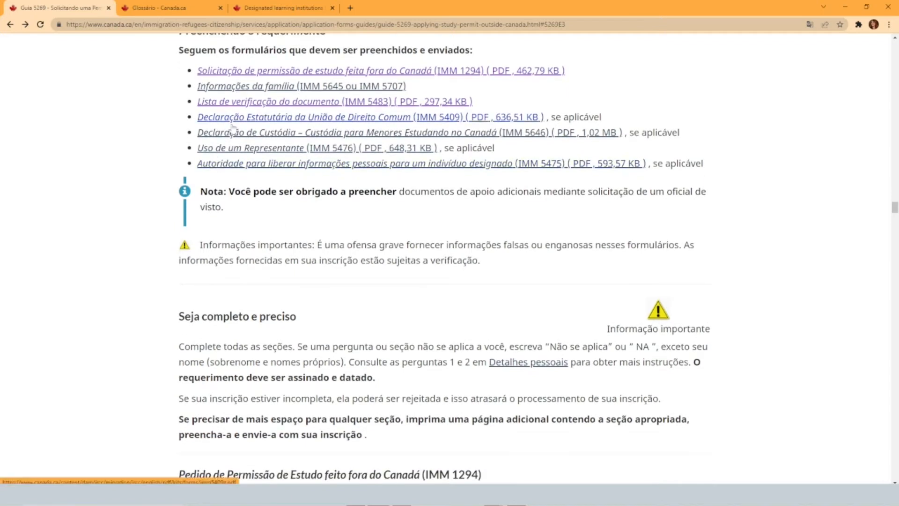
pyautogui.scroll(2, 181, 159)
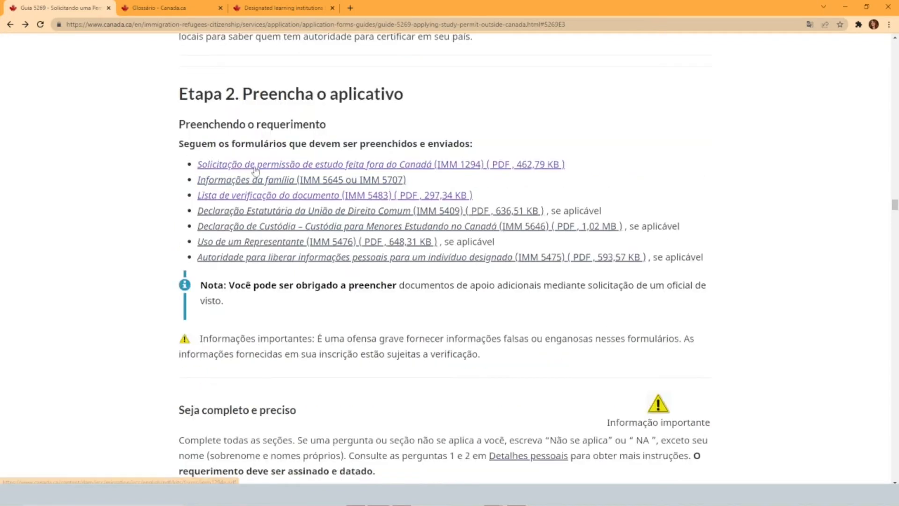
pyautogui.click(297, 169)
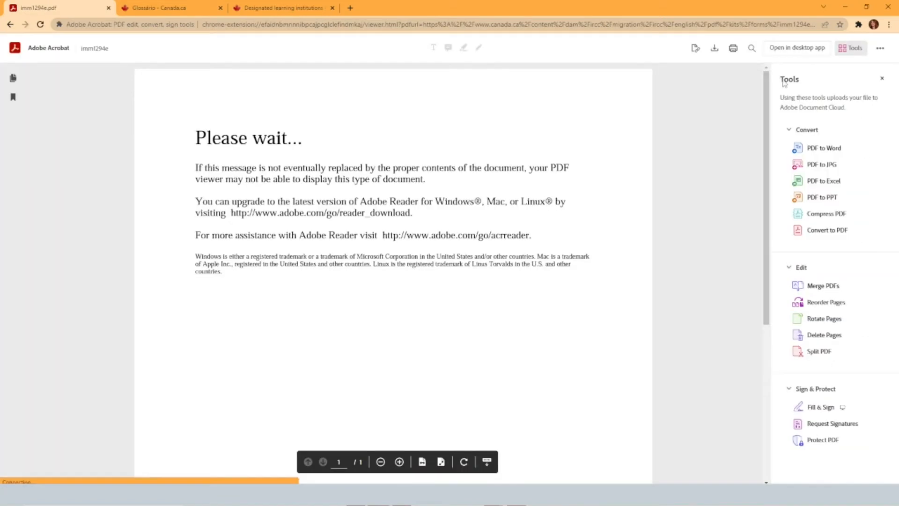
pyautogui.click(796, 48)
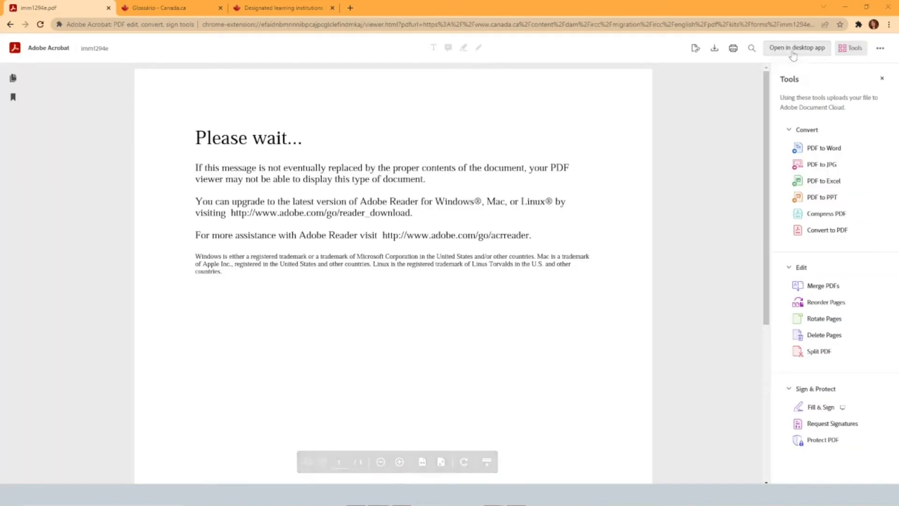
pyautogui.scroll(-8, 562, 281)
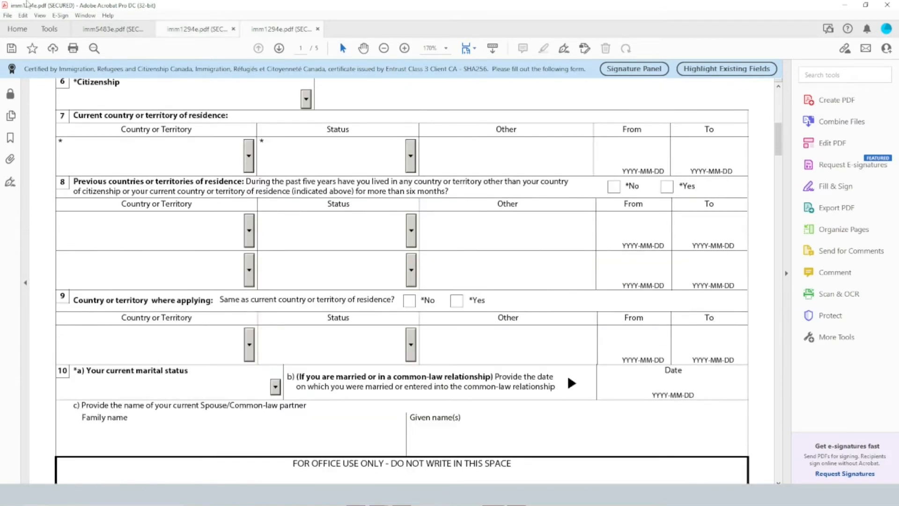
pyautogui.click(190, 34)
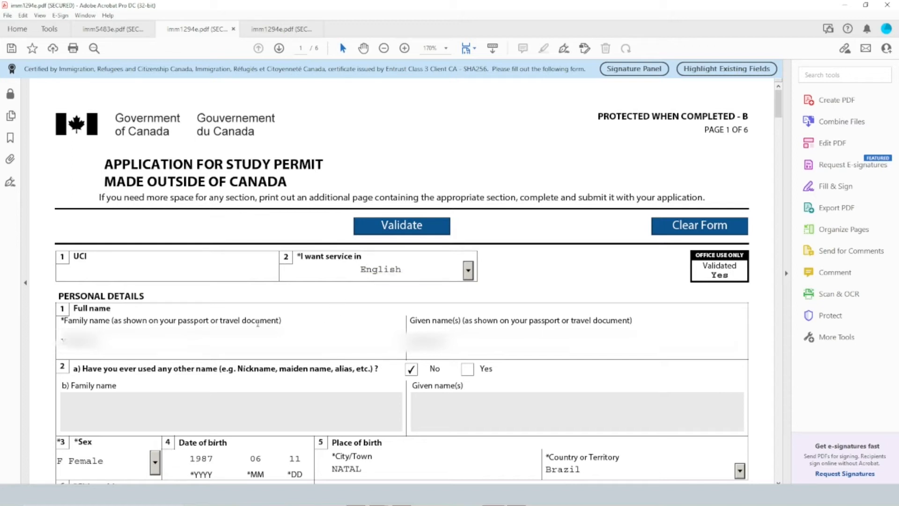
# Review the family name and given name fields under Personal Details, as they should match the passport
pyautogui.scroll(-2, 383, 266)
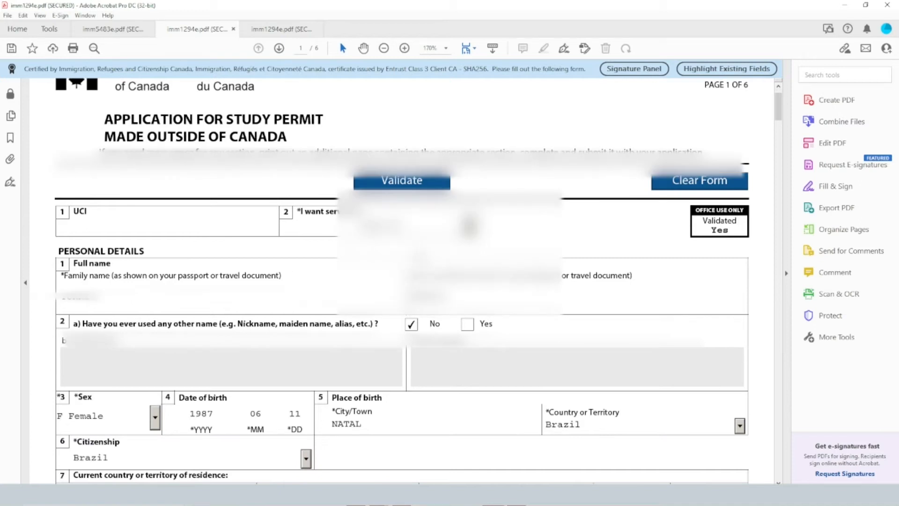
pyautogui.scroll(-6, 170, 163)
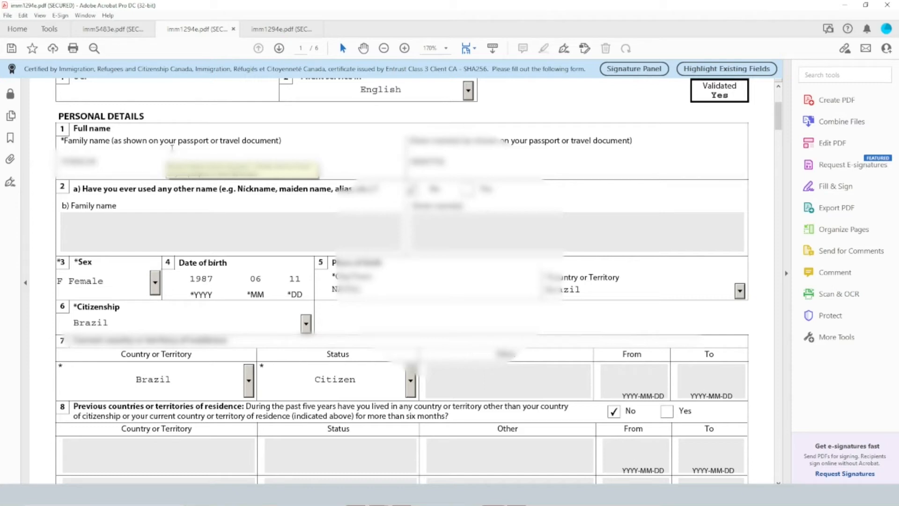
pyautogui.click(126, 163)
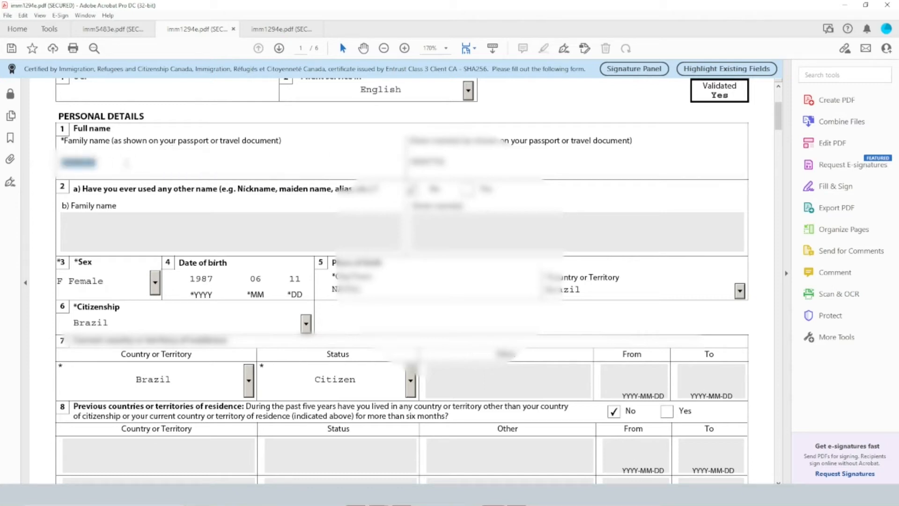
pyautogui.click(441, 167)
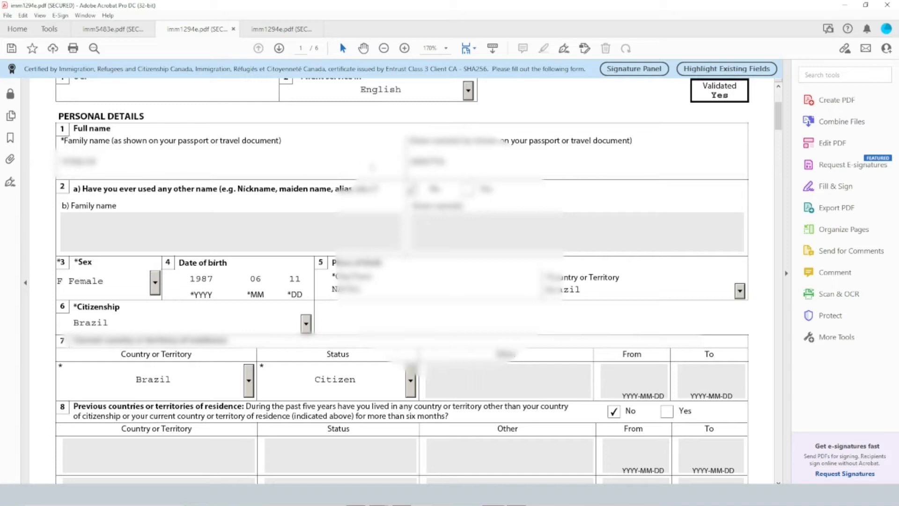
# Highlight the question 2 wording about using any other name, such as a nickname or maiden name
pyautogui.scroll(-1, 199, 197)
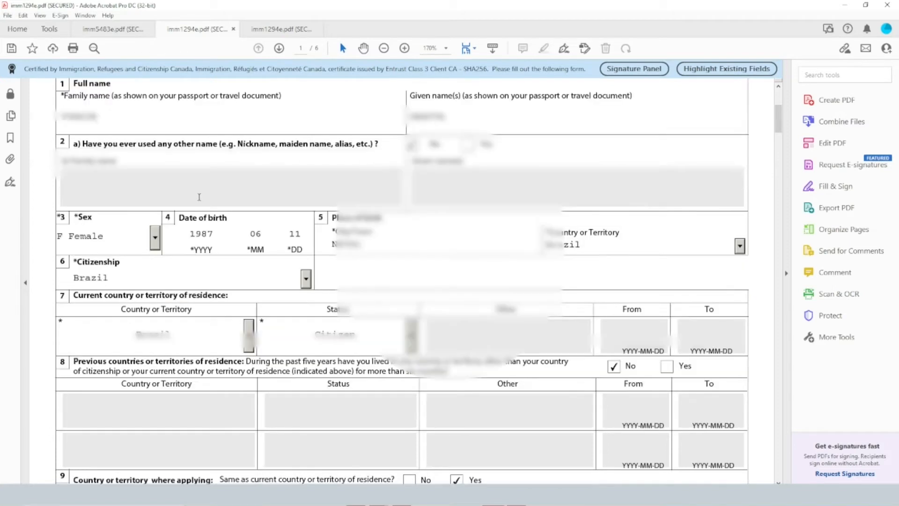
pyautogui.moveTo(196, 144); pyautogui.dragTo(342, 144)
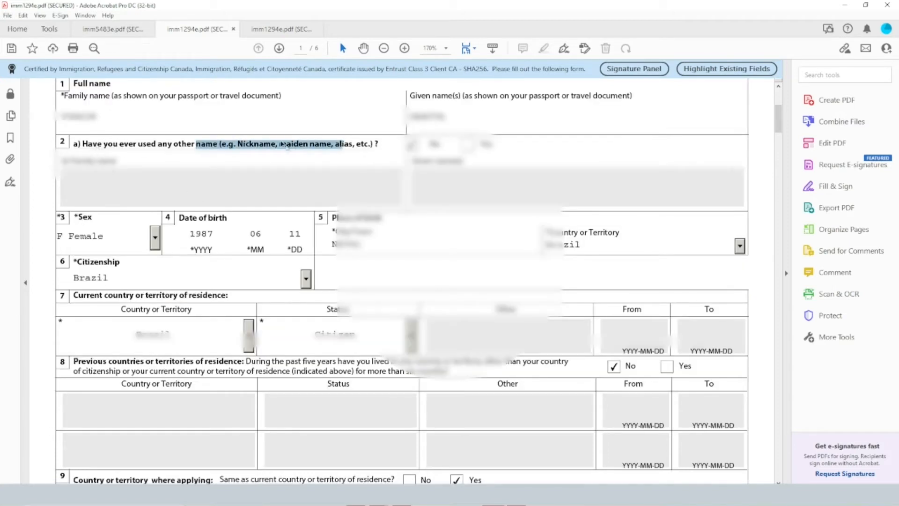
pyautogui.click(280, 145)
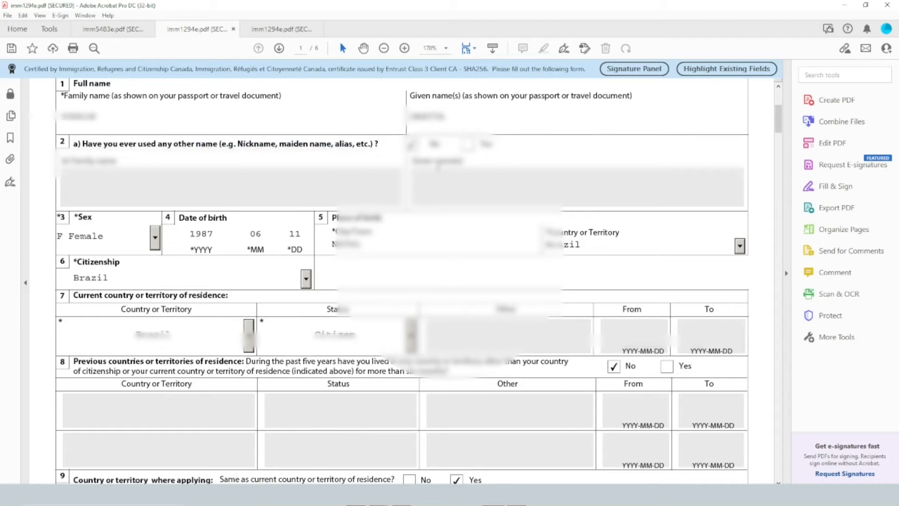
# Review the sex options in question 3 and select F Female
pyautogui.scroll(-1, 401, 281)
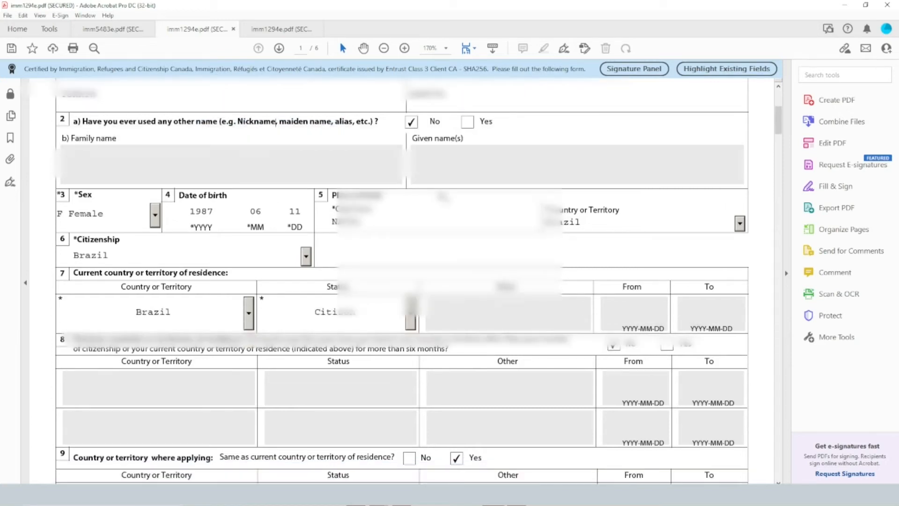
pyautogui.click(95, 216)
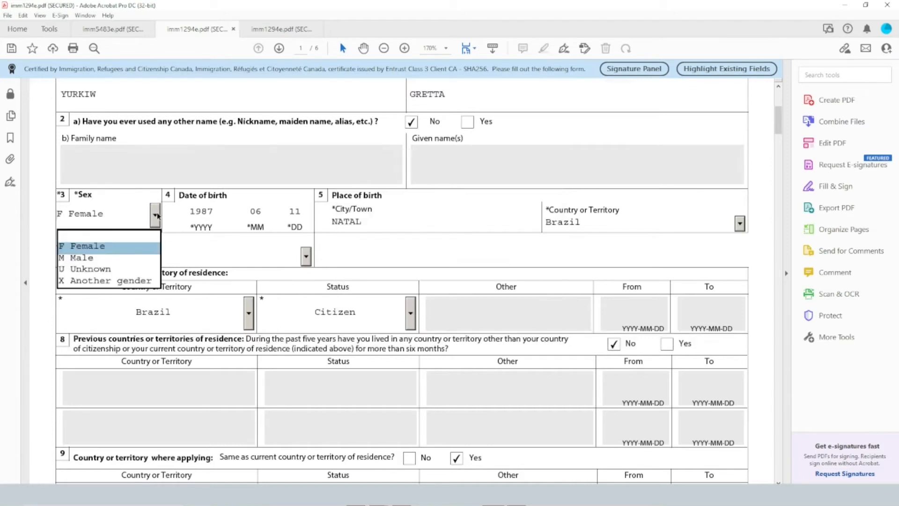
pyautogui.click(120, 248)
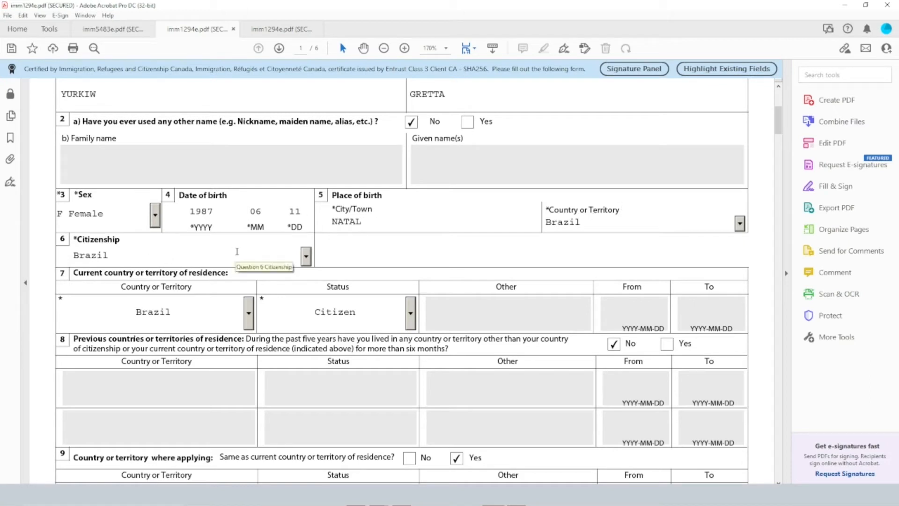
# Try Student as the status for the current country of residence in question 7 and set it back to Citizen
pyautogui.scroll(-3, 237, 251)
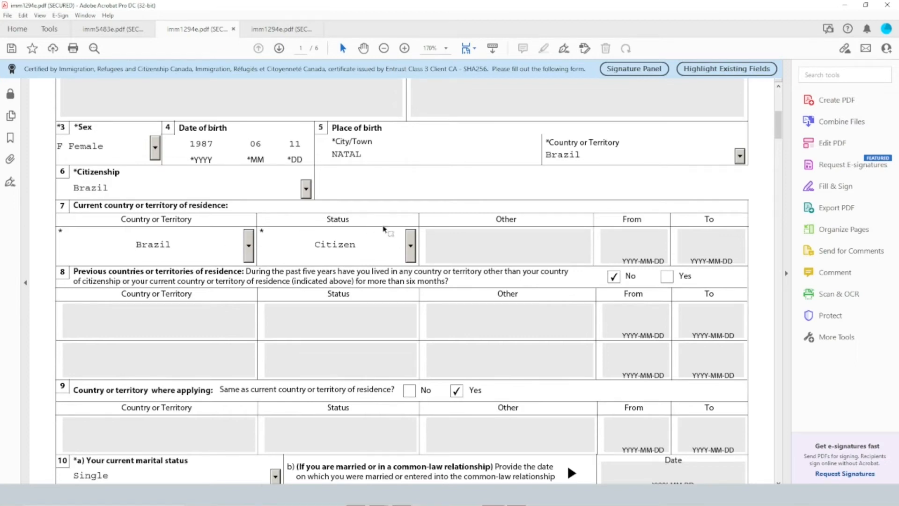
pyautogui.scroll(-2, 372, 237)
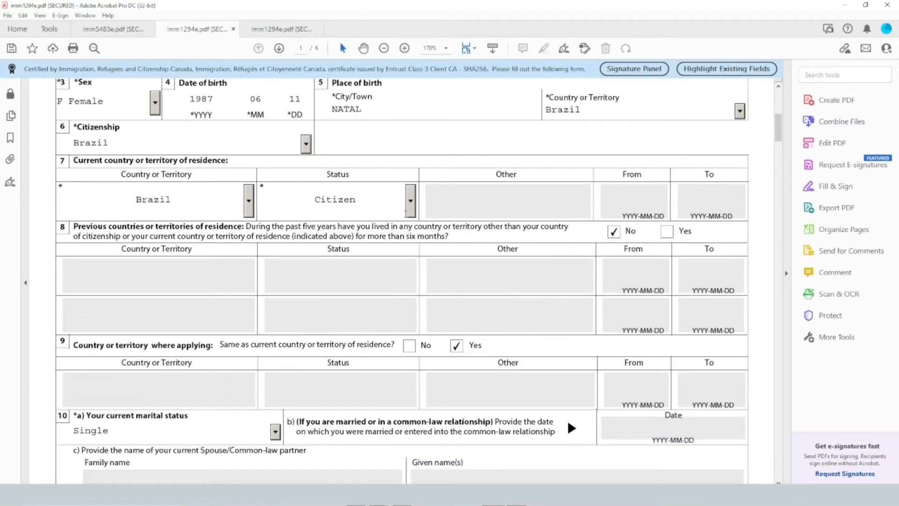
pyautogui.click(406, 209)
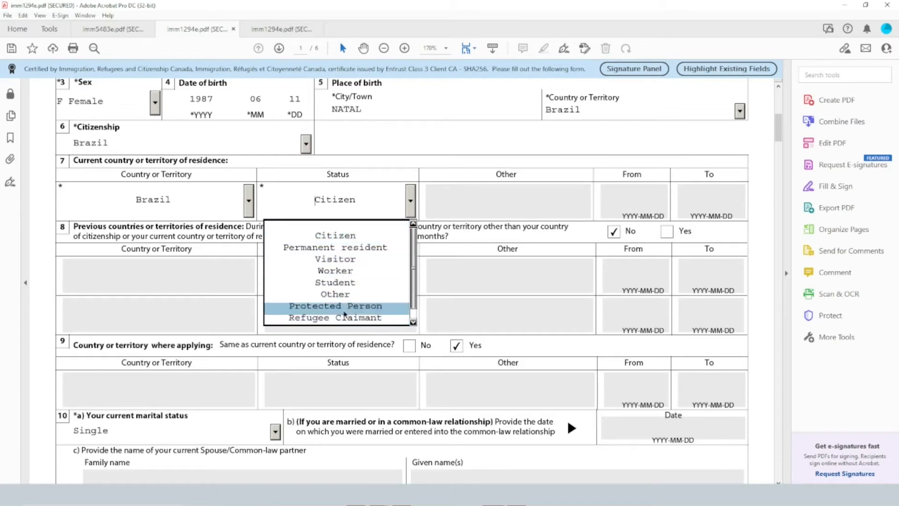
pyautogui.click(347, 283)
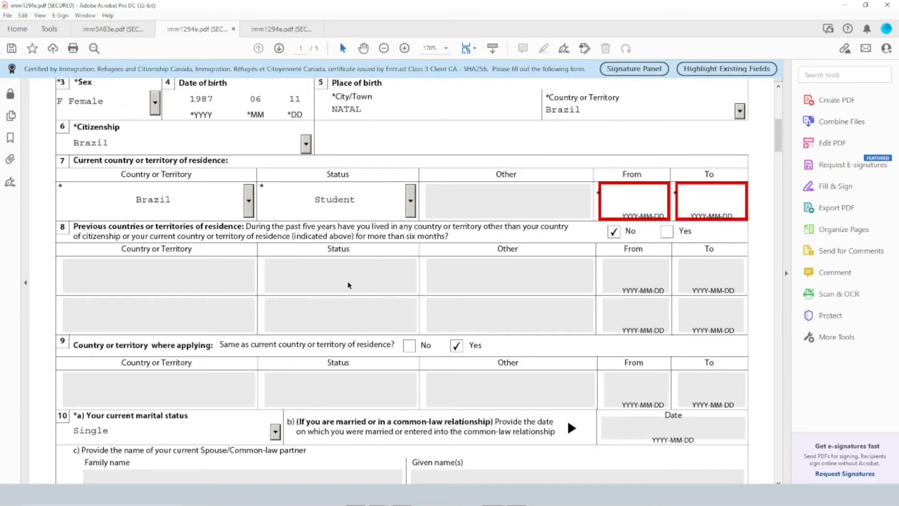
pyautogui.click(412, 201)
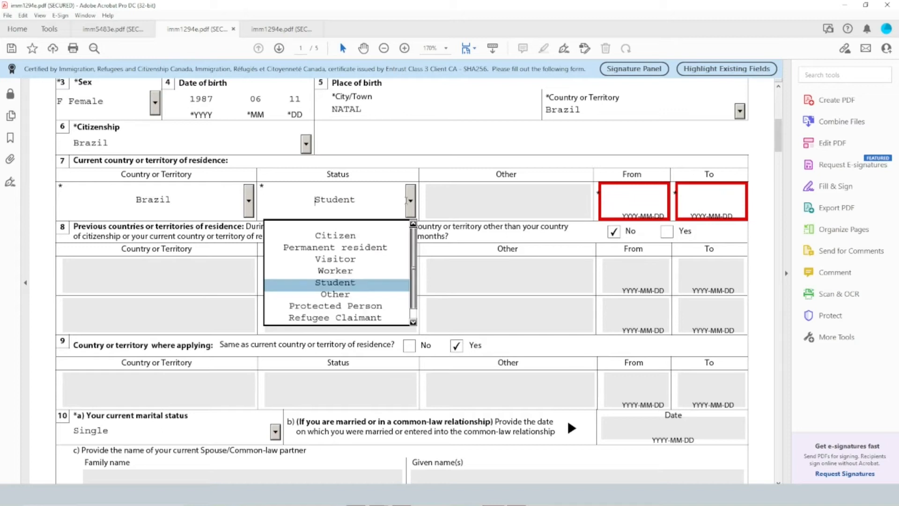
pyautogui.click(334, 237)
# Highlight question 8 on previous countries of residence and question 9 on the country where applying
pyautogui.scroll(-3, 304, 234)
pyautogui.moveTo(247, 159); pyautogui.dragTo(518, 159)
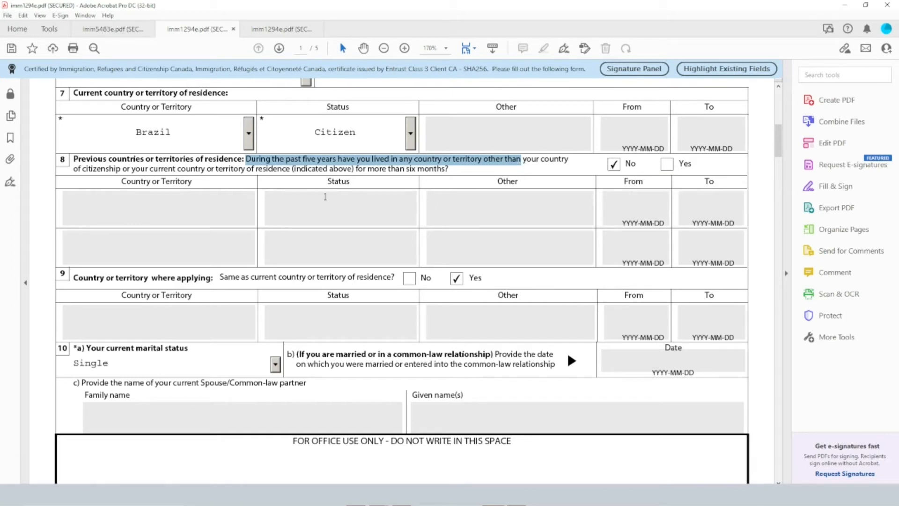
pyautogui.scroll(-3, 244, 233)
pyautogui.scroll(-1, 244, 233)
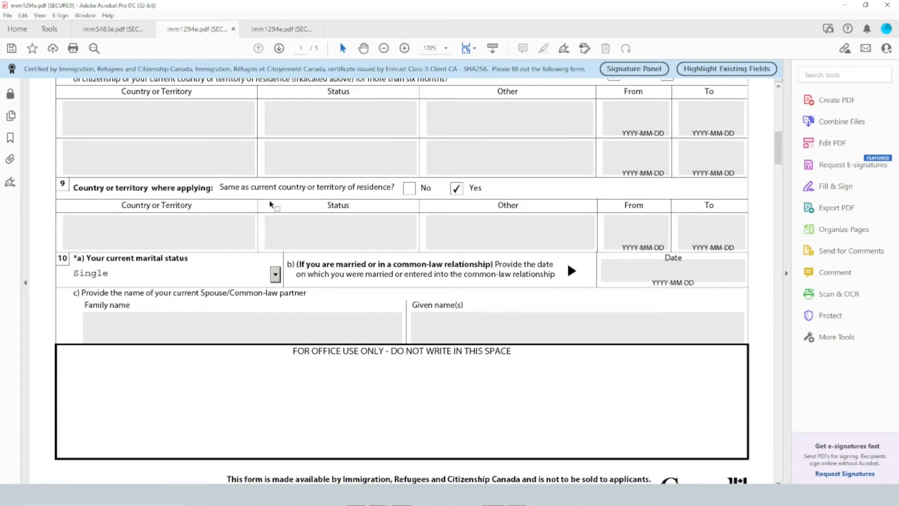
pyautogui.moveTo(279, 189); pyautogui.dragTo(393, 191)
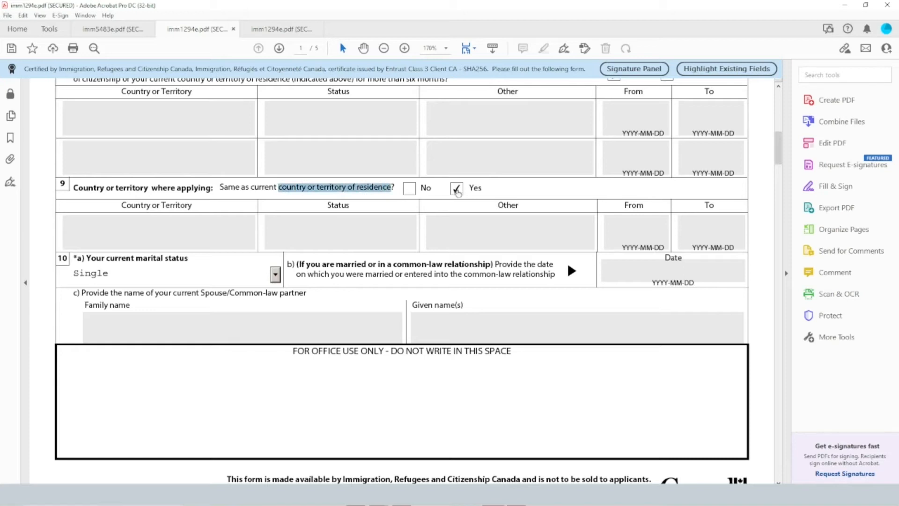
# Try Common-Law as the current marital status in question 10 and set it back to Single
pyautogui.click(195, 273)
pyautogui.click(195, 273)
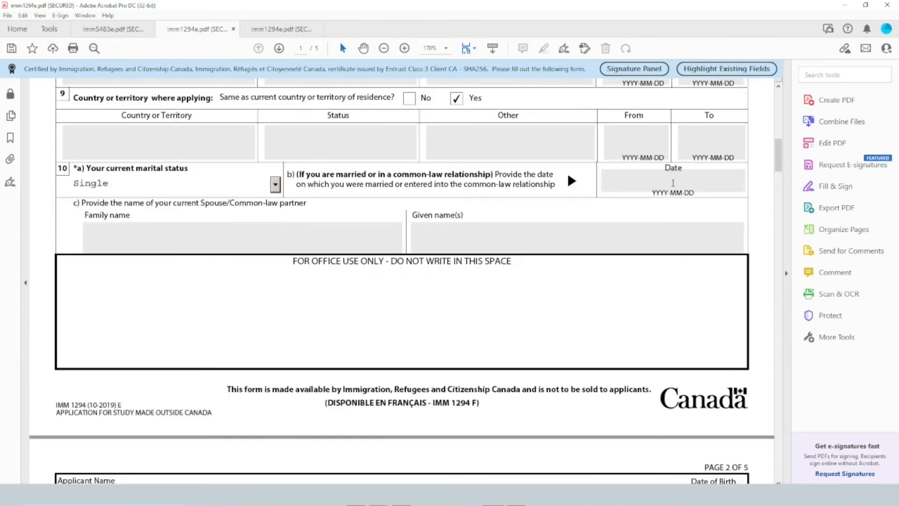
pyautogui.click(274, 184)
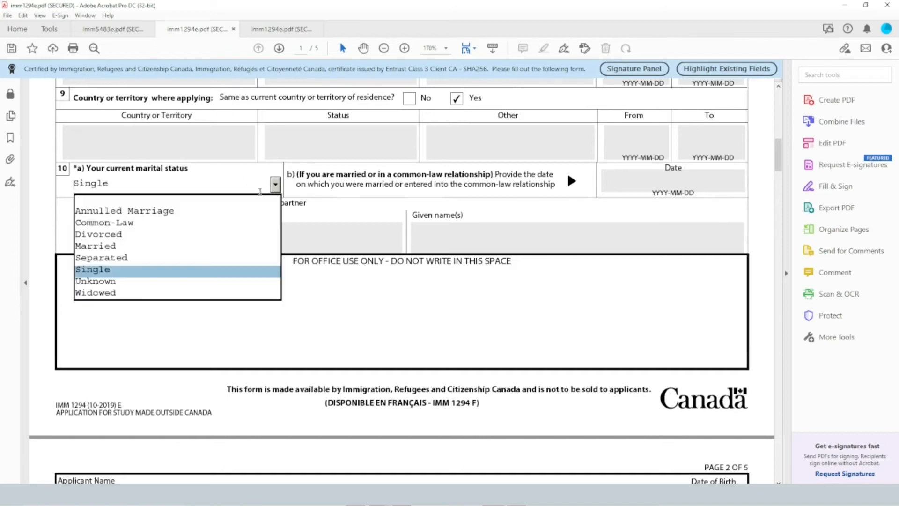
pyautogui.click(183, 230)
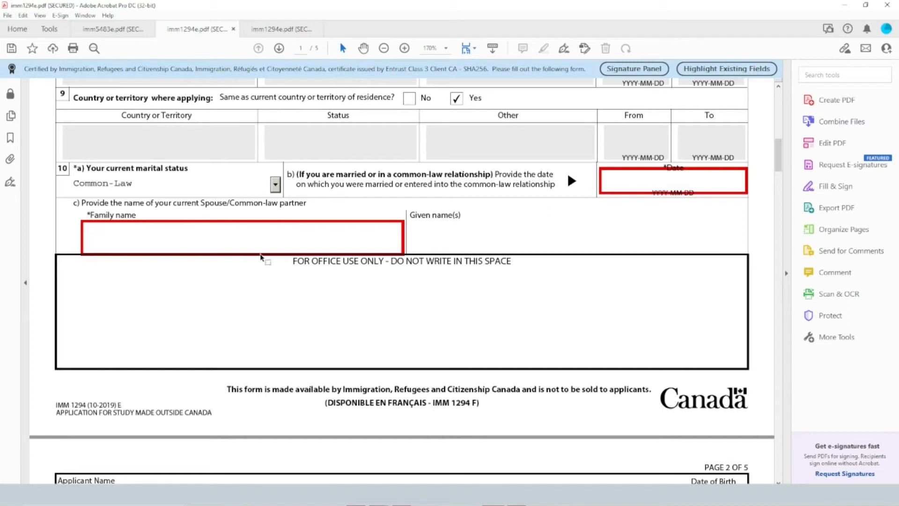
pyautogui.click(275, 184)
pyautogui.click(182, 269)
# Continue to page 2 and highlight question 11 about having previously been married or in a common-law relationship
pyautogui.scroll(-5, 443, 242)
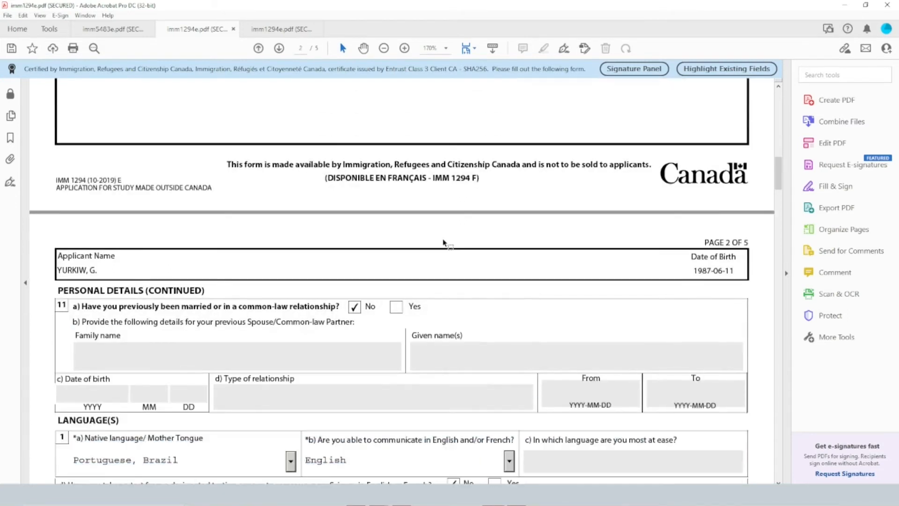
pyautogui.scroll(-3, 443, 243)
pyautogui.scroll(-1, 450, 235)
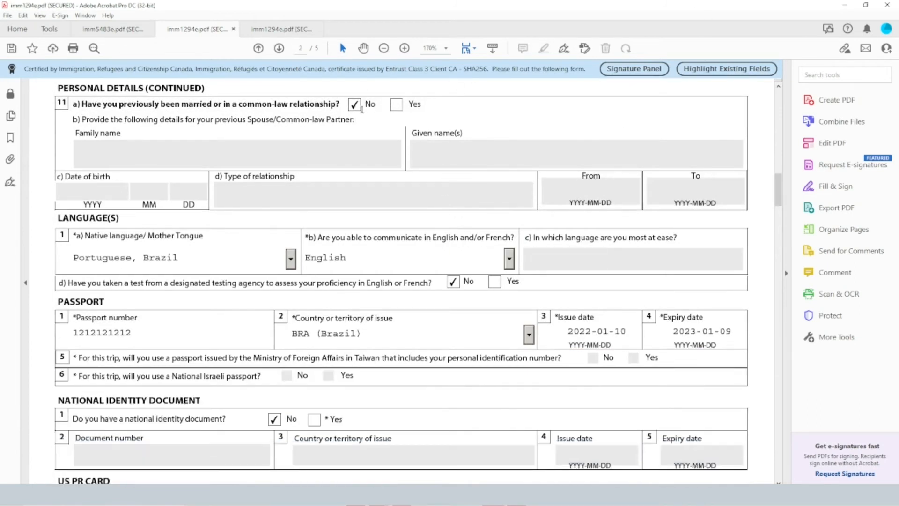
pyautogui.moveTo(82, 104); pyautogui.dragTo(337, 105)
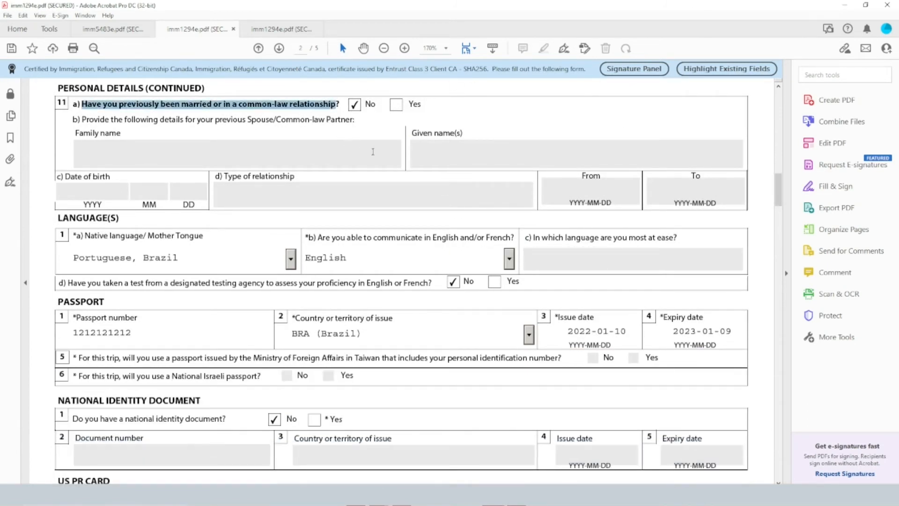
# Review the communication language options in the Language(s) section and select English for question 1b
pyautogui.scroll(-3, 319, 199)
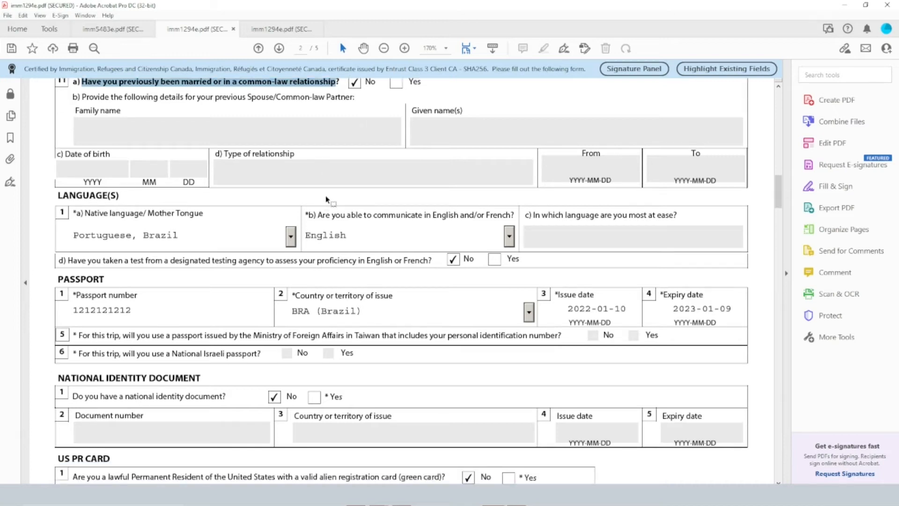
pyautogui.scroll(-1, 327, 196)
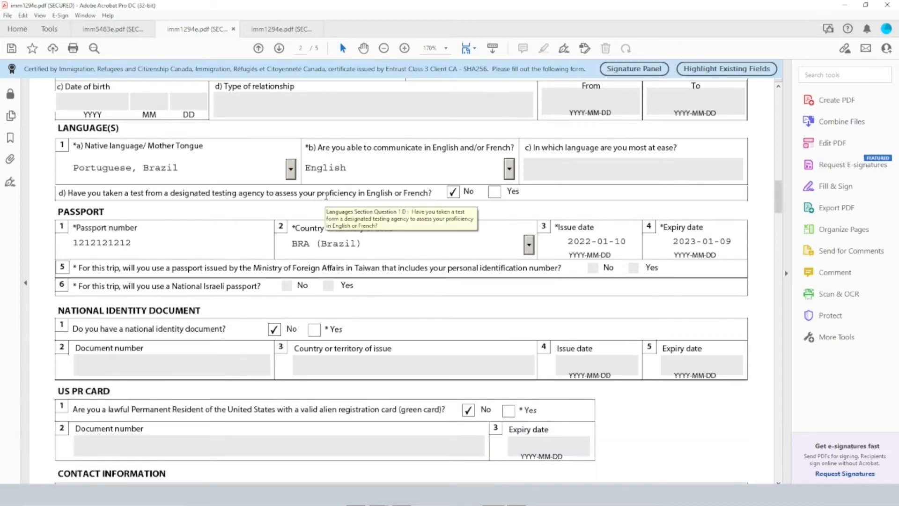
pyautogui.scroll(-1, 326, 196)
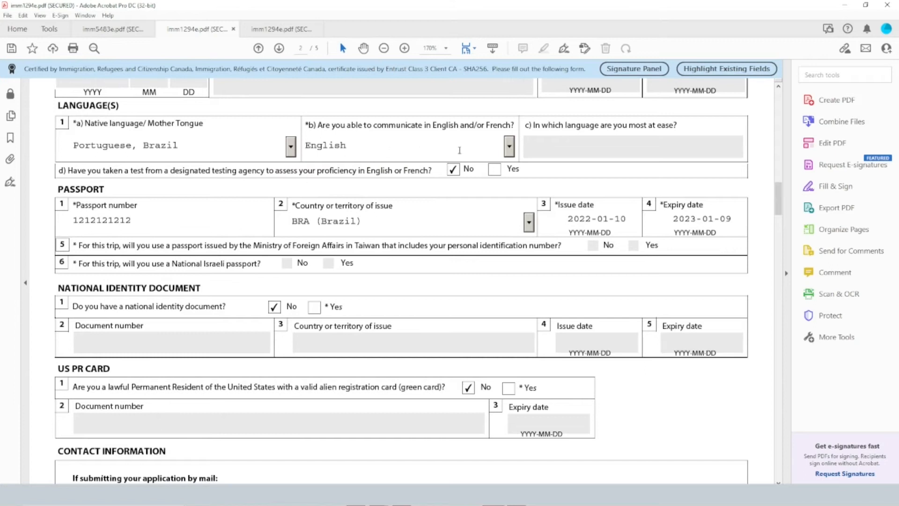
pyautogui.click(511, 153)
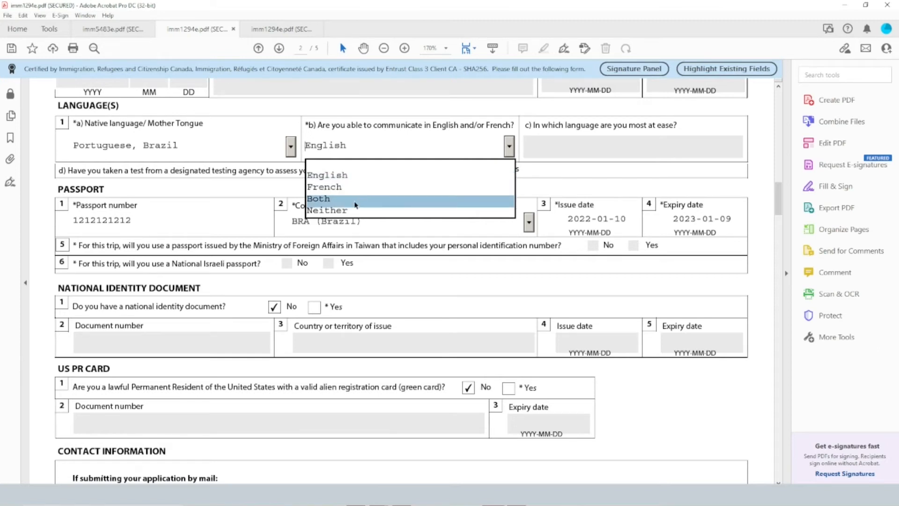
pyautogui.click(352, 175)
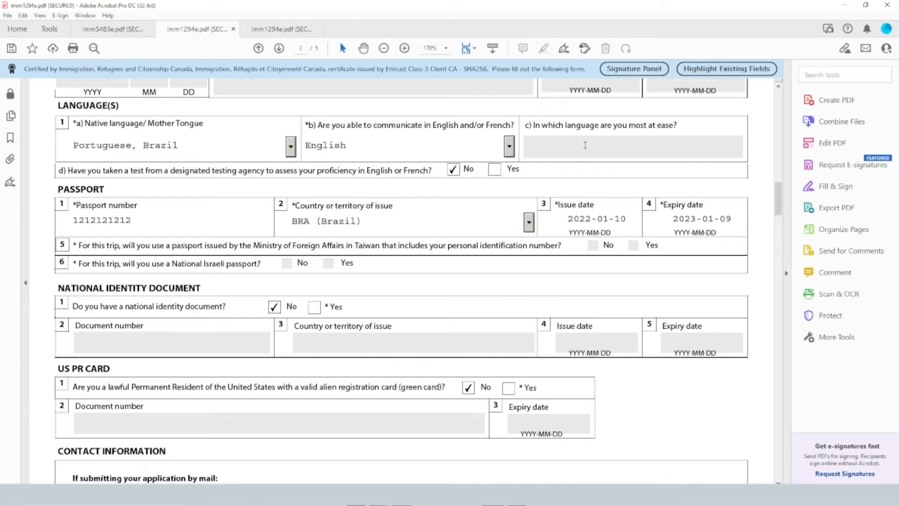
# Highlight language question 1d on proficiency testing, and passport questions 5 and 6 about Taiwan and Israeli passports
pyautogui.moveTo(131, 170); pyautogui.dragTo(365, 174)
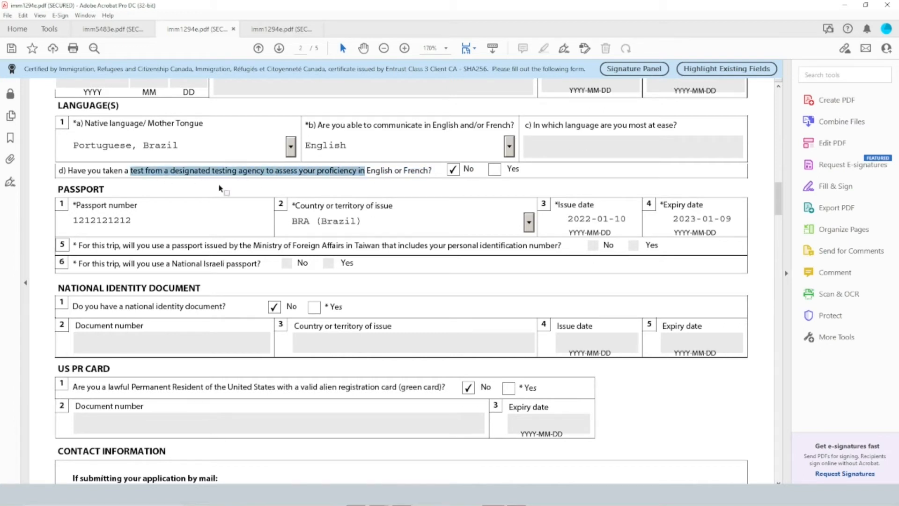
pyautogui.click(194, 174)
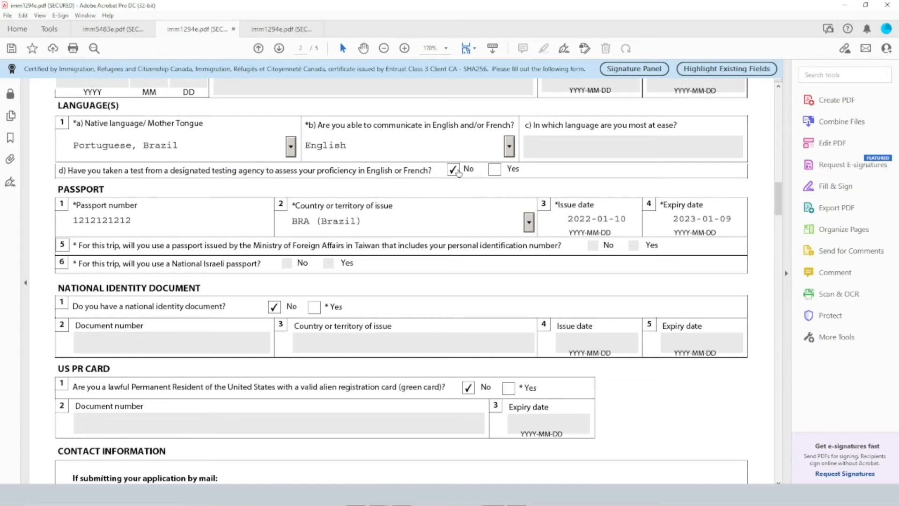
pyautogui.scroll(-1, 191, 240)
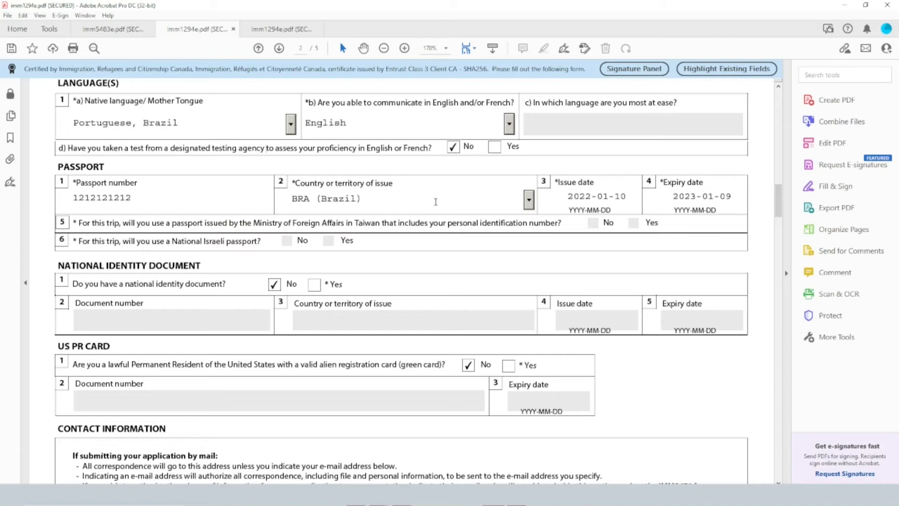
pyautogui.scroll(-1, 555, 193)
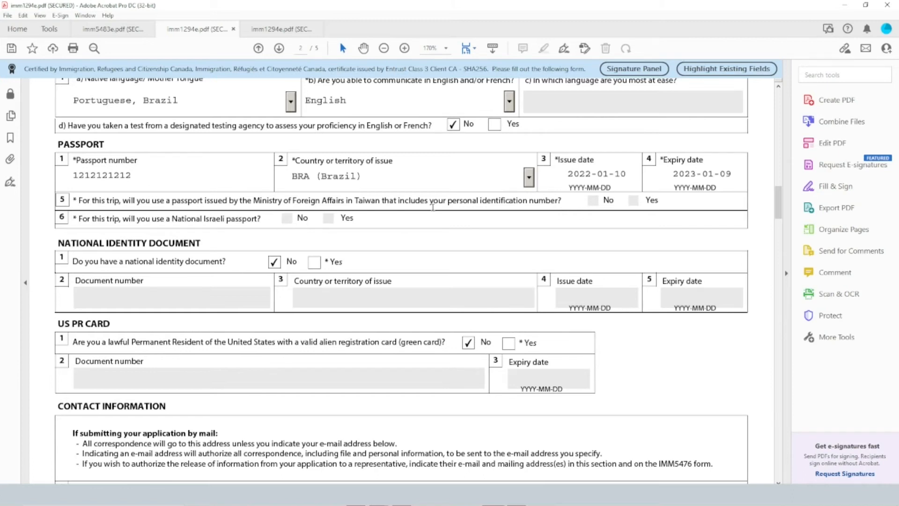
pyautogui.moveTo(356, 200); pyautogui.dragTo(397, 201)
pyautogui.moveTo(204, 218); pyautogui.dragTo(236, 218)
pyautogui.click(291, 226)
# Highlight the national identity document question and the US PR card question about holding a green card
pyautogui.scroll(-1, 423, 221)
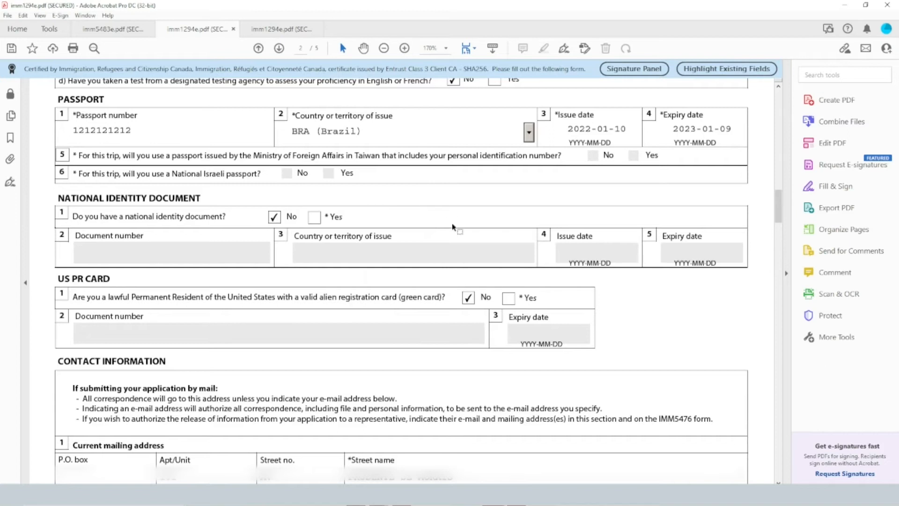
pyautogui.scroll(-1, 453, 227)
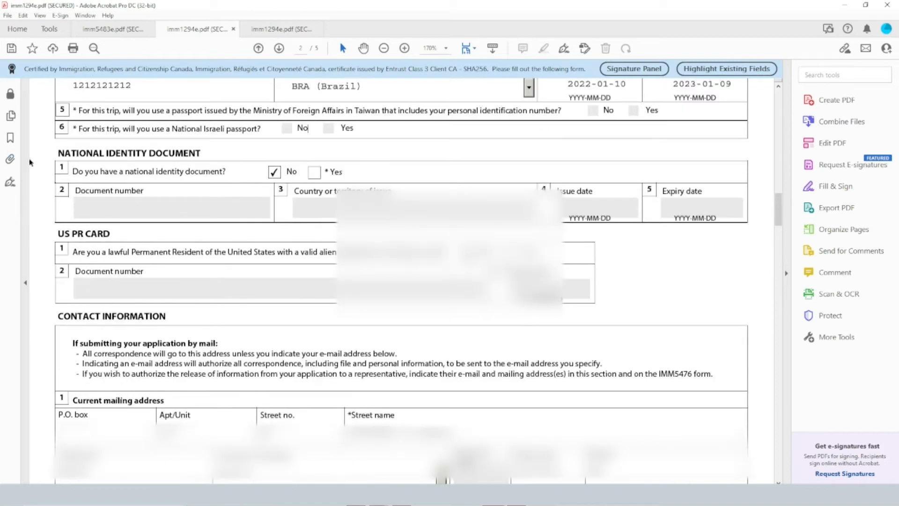
pyautogui.moveTo(71, 176); pyautogui.dragTo(193, 155)
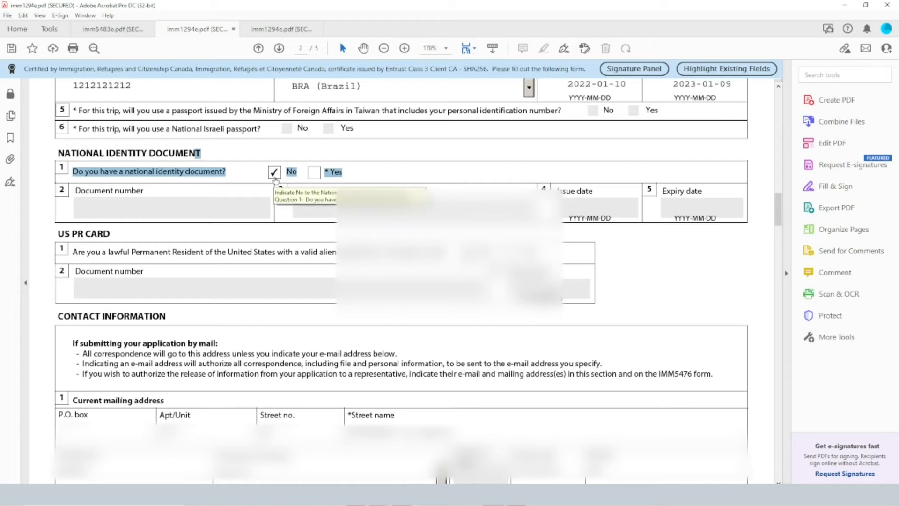
pyautogui.click(223, 207)
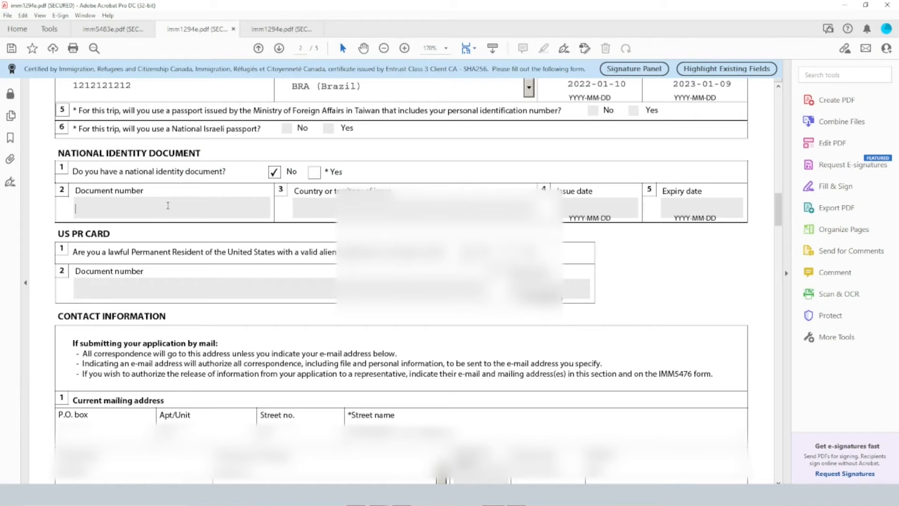
pyautogui.scroll(-2, 211, 238)
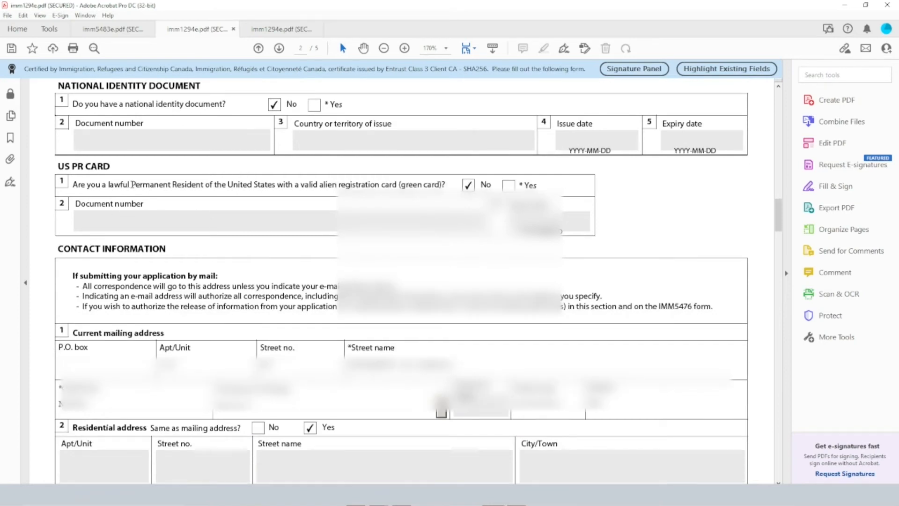
pyautogui.moveTo(400, 184); pyautogui.dragTo(191, 186)
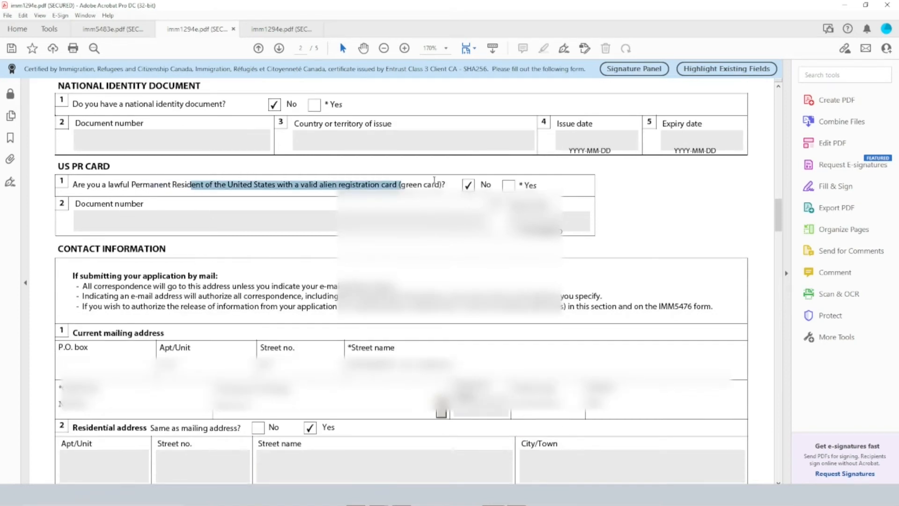
# Review the Contact Information section, from the mail instructions and mailing and residential addresses to the telephone and e-mail fields on page 3
pyautogui.scroll(-2, 393, 189)
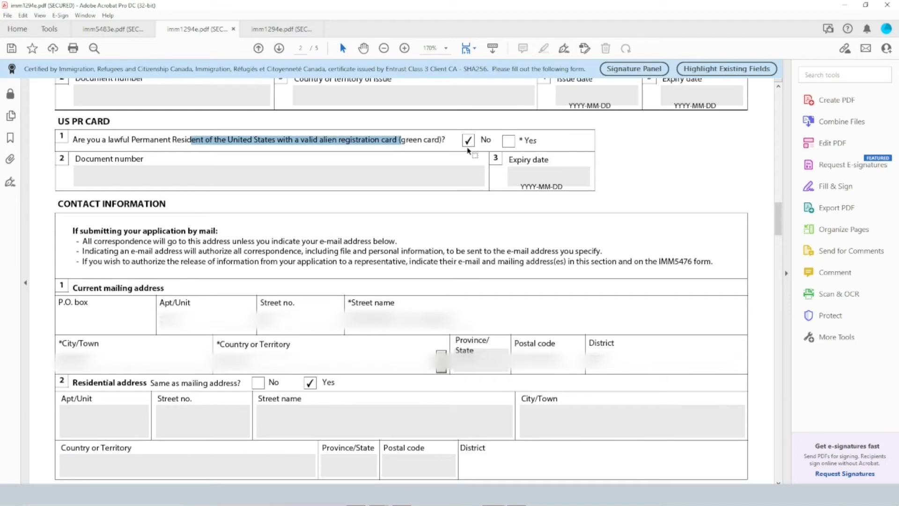
pyautogui.scroll(-2, 102, 220)
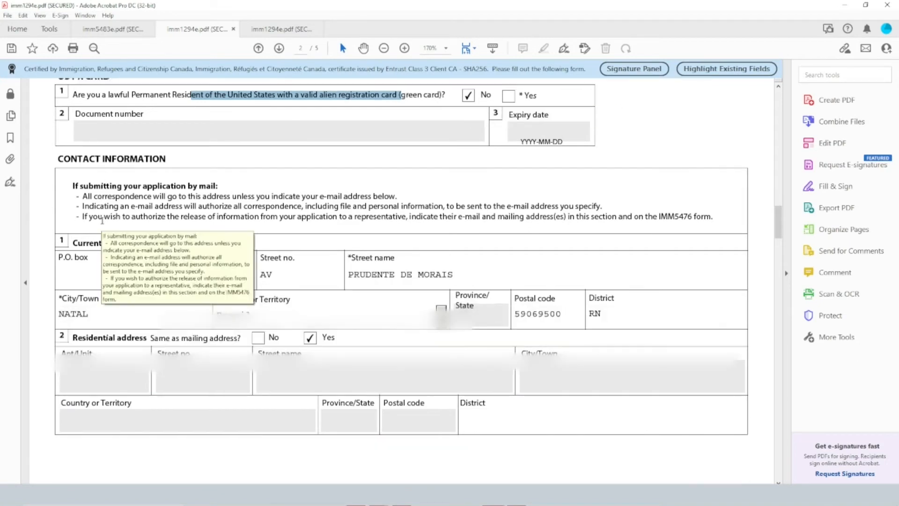
pyautogui.scroll(-1, 102, 220)
pyautogui.scroll(-1, 248, 176)
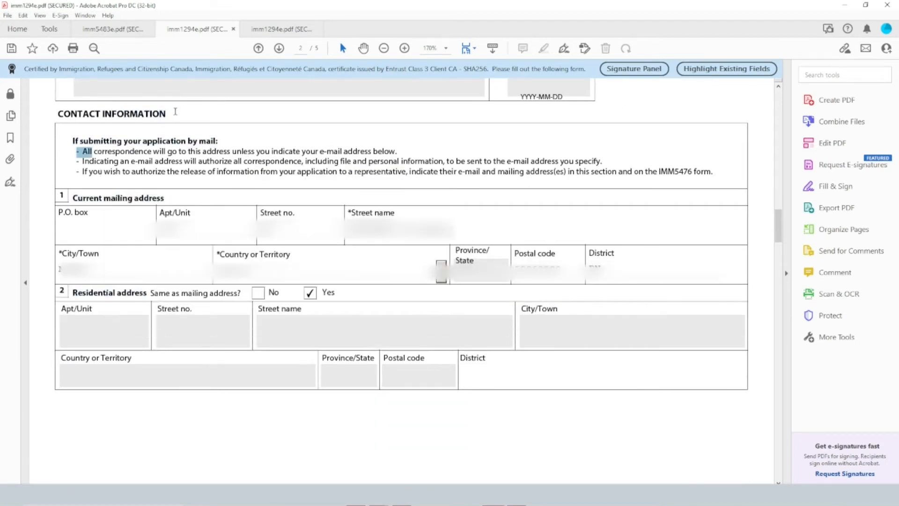
pyautogui.scroll(-2, 227, 172)
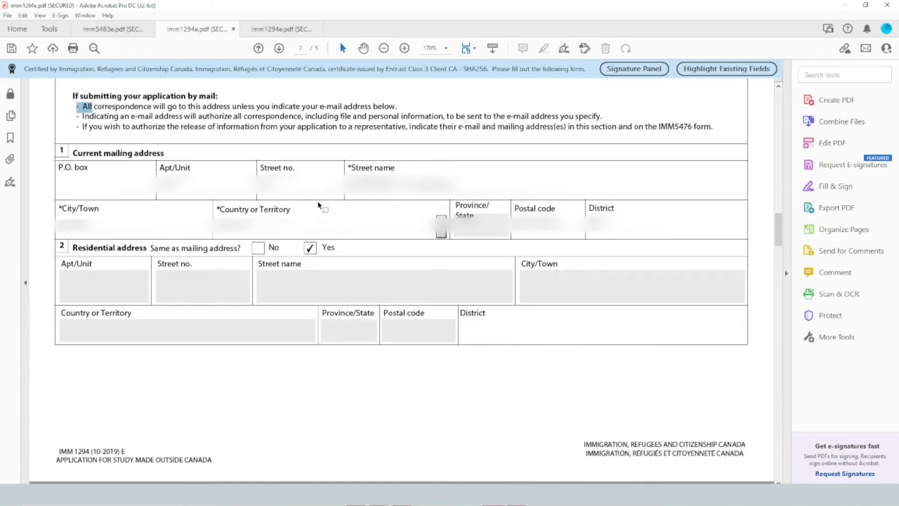
pyautogui.scroll(-2, 321, 201)
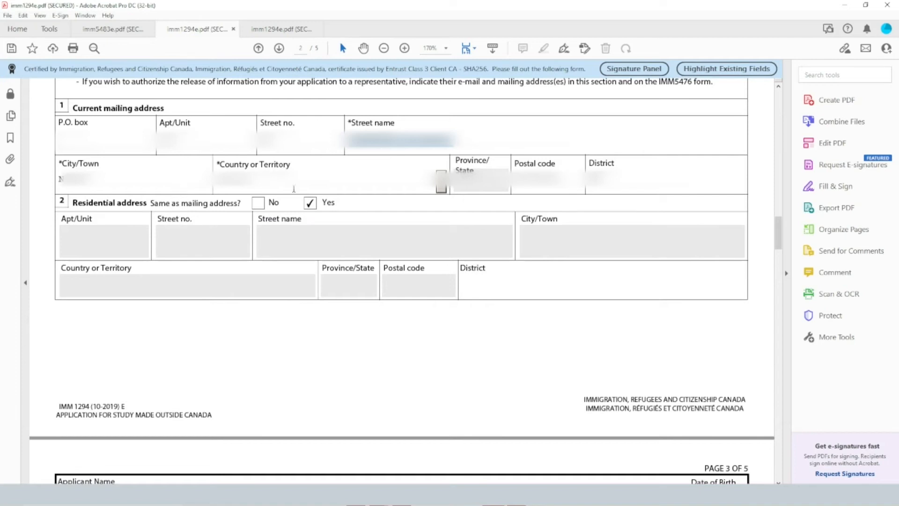
pyautogui.scroll(-5, 365, 168)
pyautogui.scroll(-10, 365, 165)
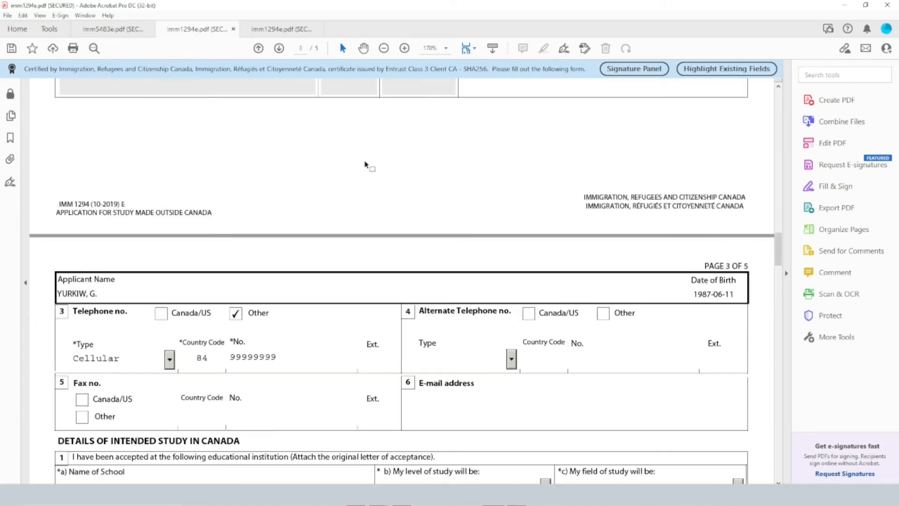
pyautogui.scroll(-2, 366, 164)
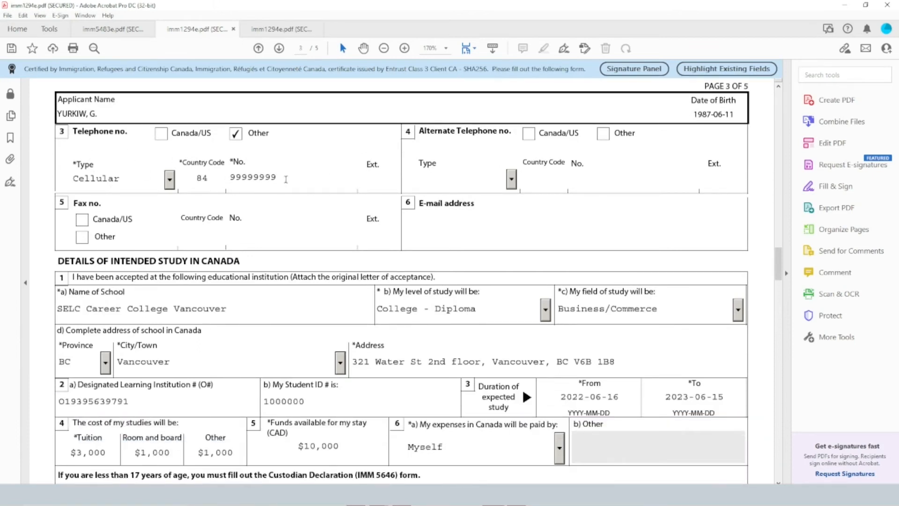
# Highlight the school name in question 1a of Details of Intended Study in Canada
pyautogui.scroll(-4, 338, 182)
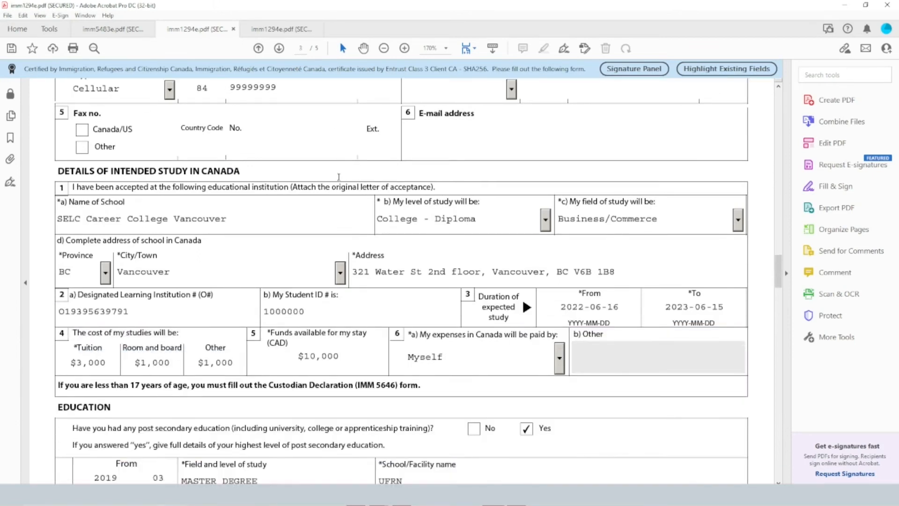
pyautogui.scroll(-3, 339, 177)
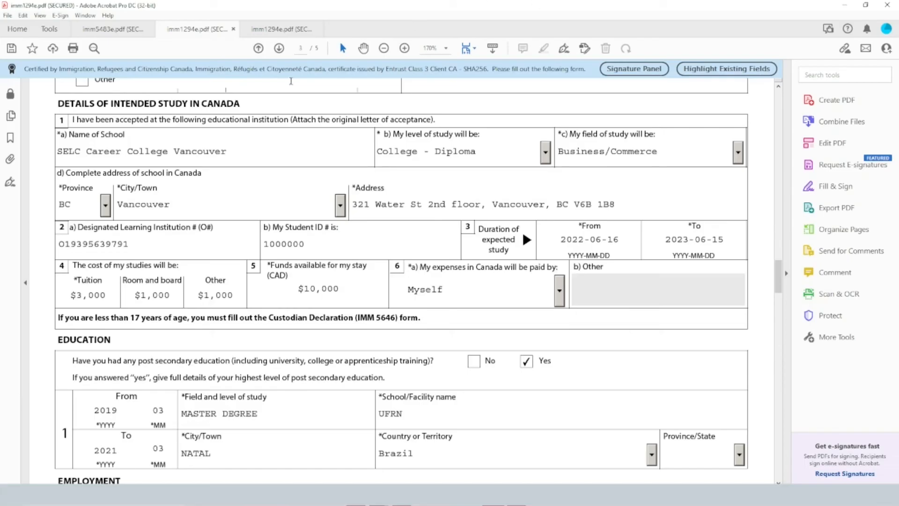
pyautogui.moveTo(236, 154); pyautogui.dragTo(58, 152)
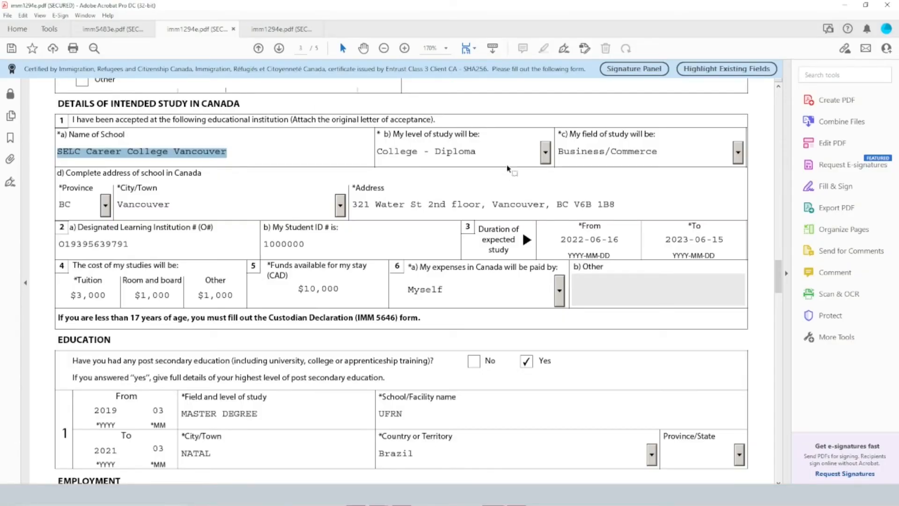
# Select College - Diploma as the level of study and Business/Commerce as the field of study
pyautogui.click(545, 152)
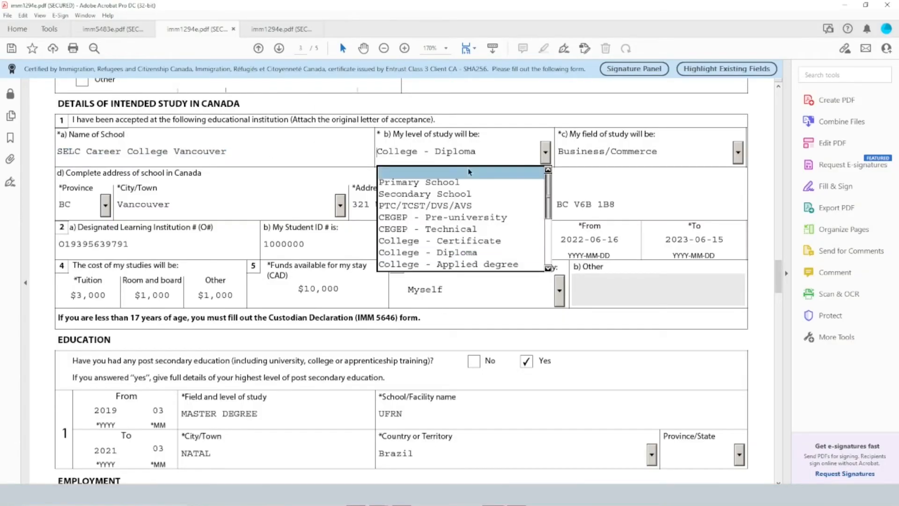
pyautogui.click(462, 259)
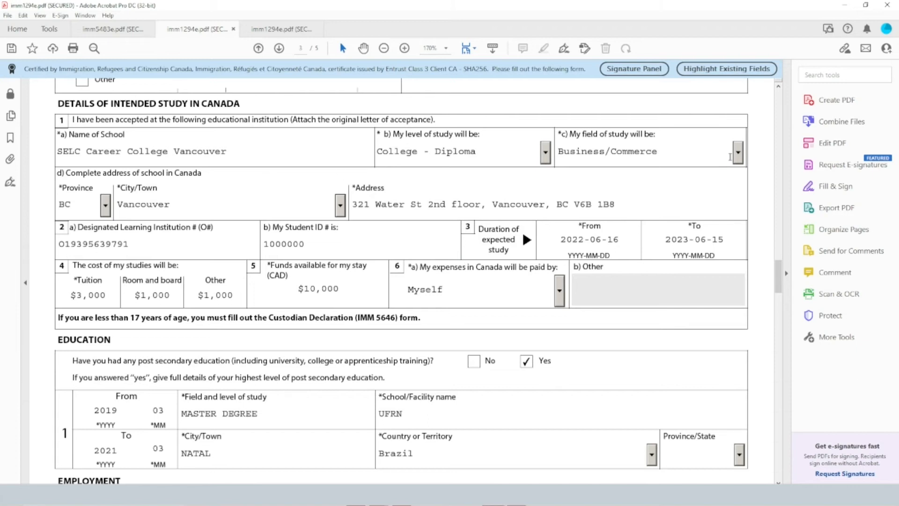
pyautogui.click(738, 152)
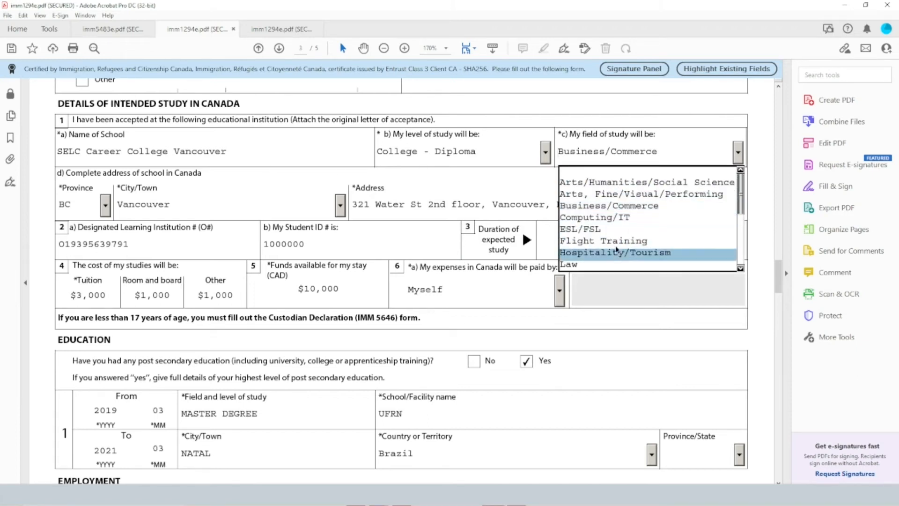
pyautogui.click(591, 205)
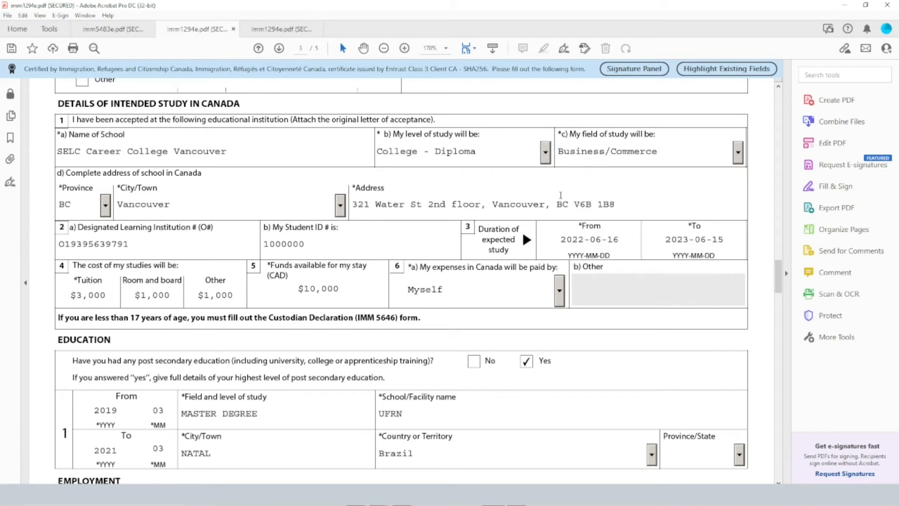
# Look through the province and city options for the school's address in question 1d
pyautogui.click(105, 206)
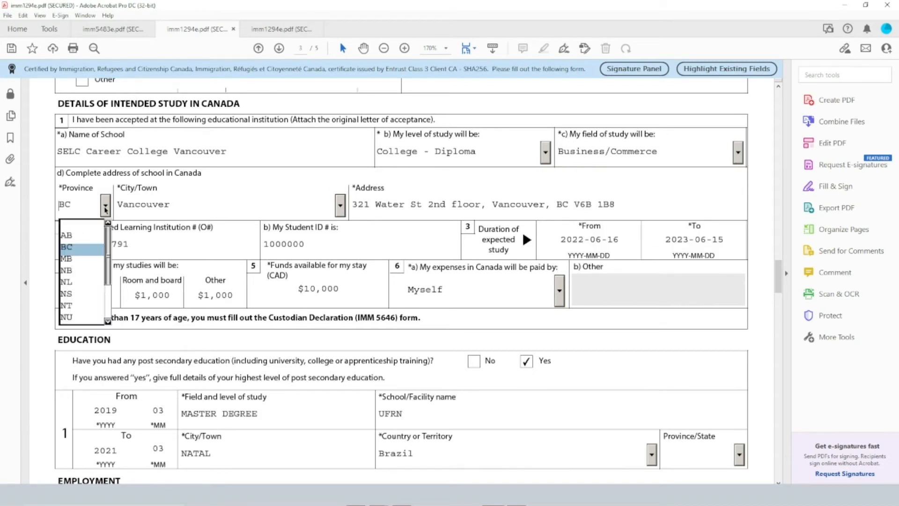
pyautogui.click(106, 208)
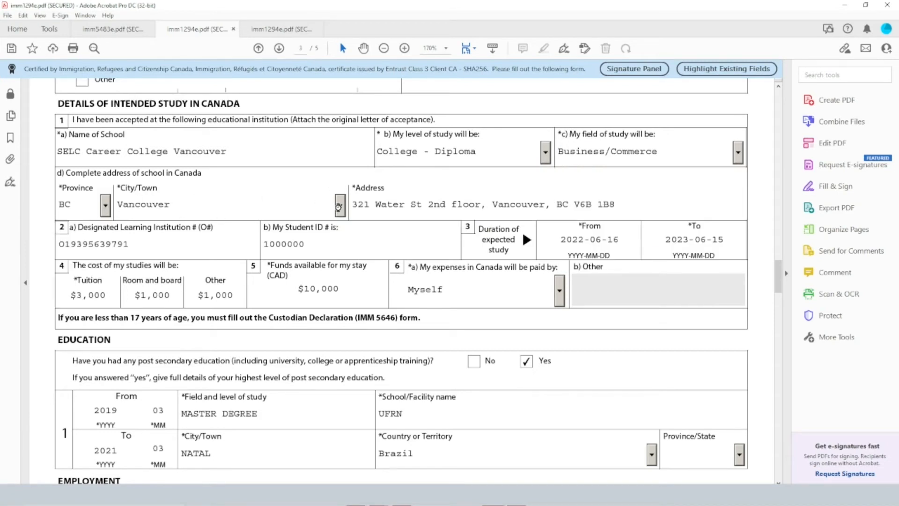
pyautogui.click(339, 208)
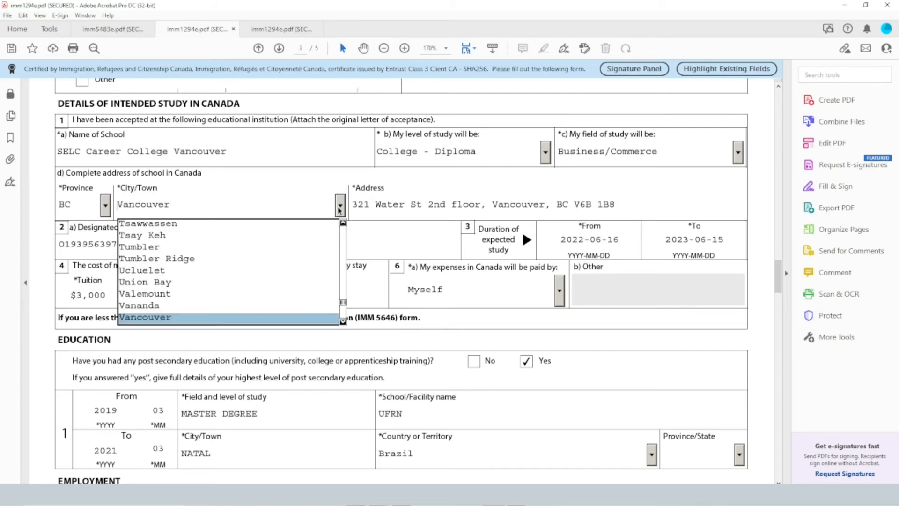
pyautogui.click(339, 209)
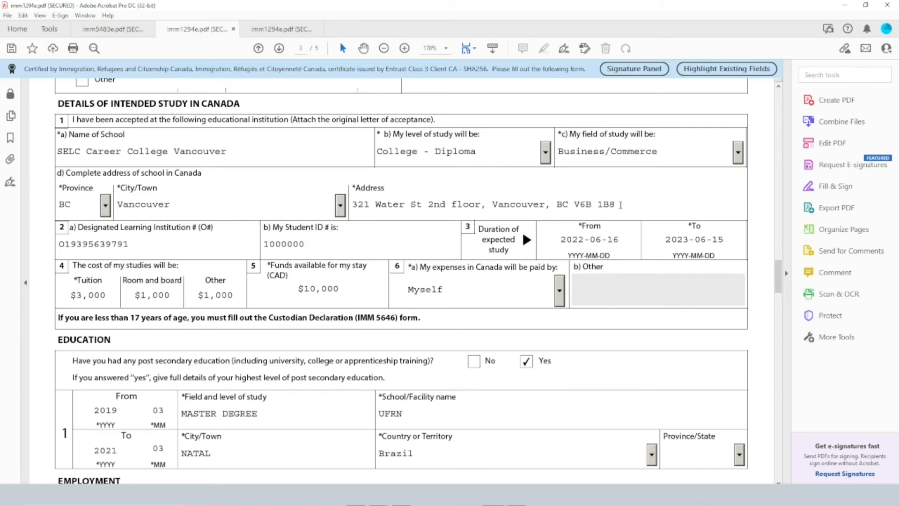
# Switch to the browser's Designated learning institutions list and highlight the SELC filter text and the SELC Career College Vancouver entry
pyautogui.scroll(-2, 203, 237)
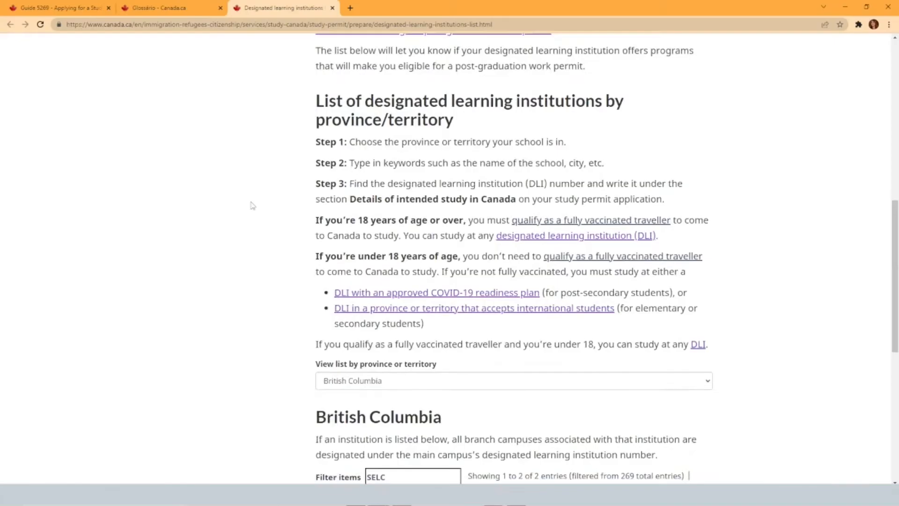
pyautogui.scroll(10, 251, 202)
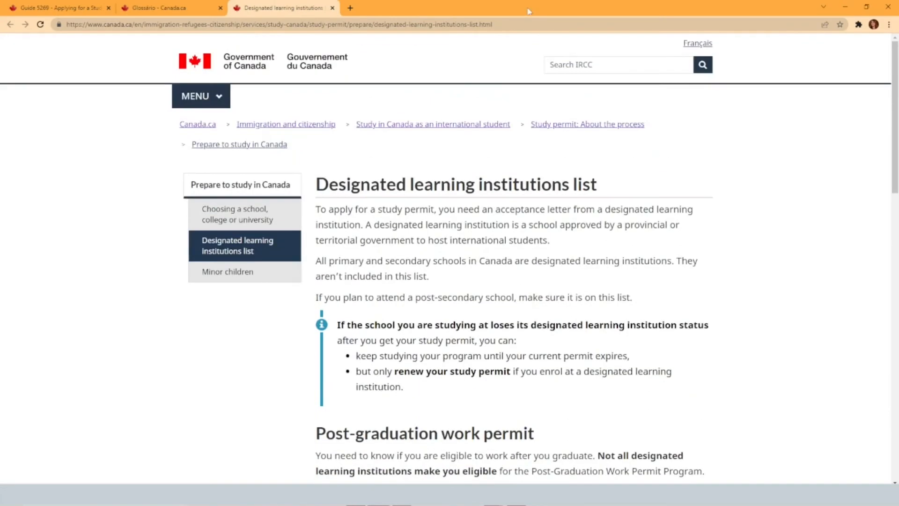
pyautogui.click(504, 26)
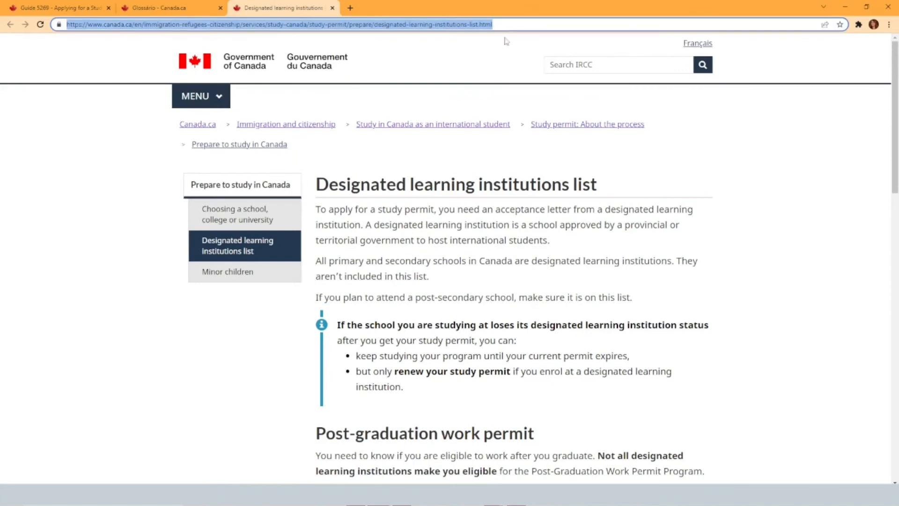
pyautogui.scroll(-5, 733, 217)
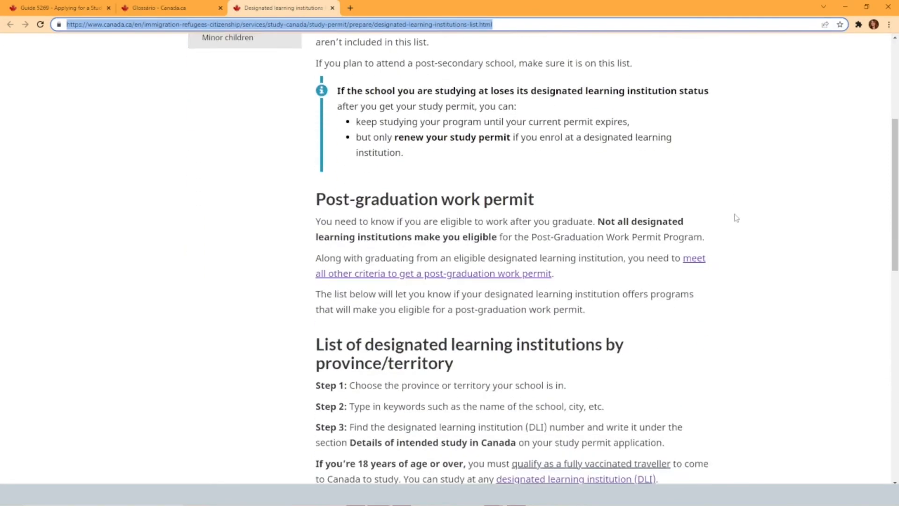
pyautogui.scroll(-10, 736, 218)
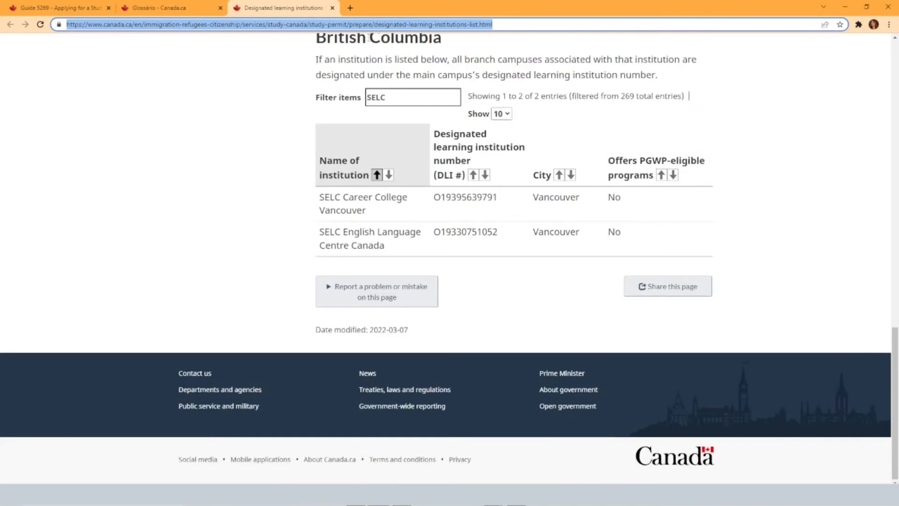
pyautogui.moveTo(398, 97); pyautogui.dragTo(345, 104)
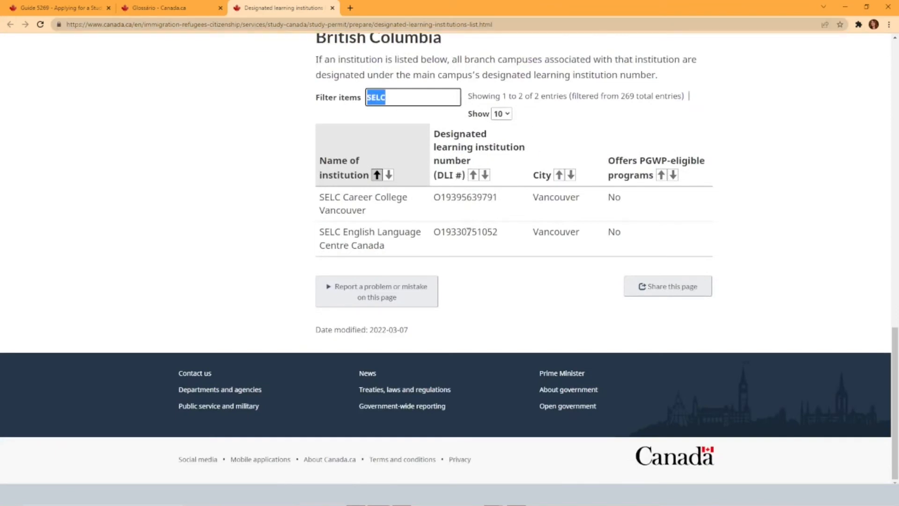
pyautogui.moveTo(324, 199); pyautogui.dragTo(390, 217)
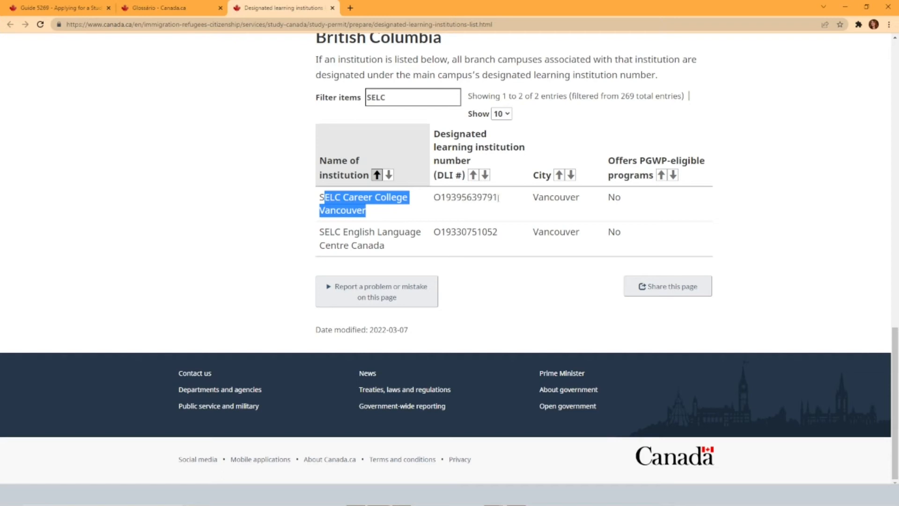
# Copy the DLI number of SELC Career College Vancouver from the institutions list and switch back to the imm1294e.pdf form in Adobe Acrobat
pyautogui.moveTo(434, 200); pyautogui.dragTo(506, 199)
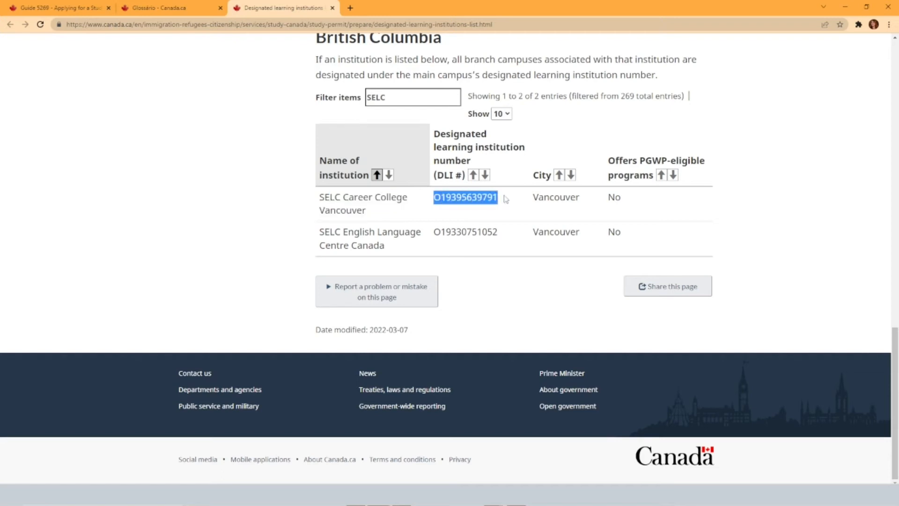
pyautogui.rightClick(488, 198)
pyautogui.click(503, 205)
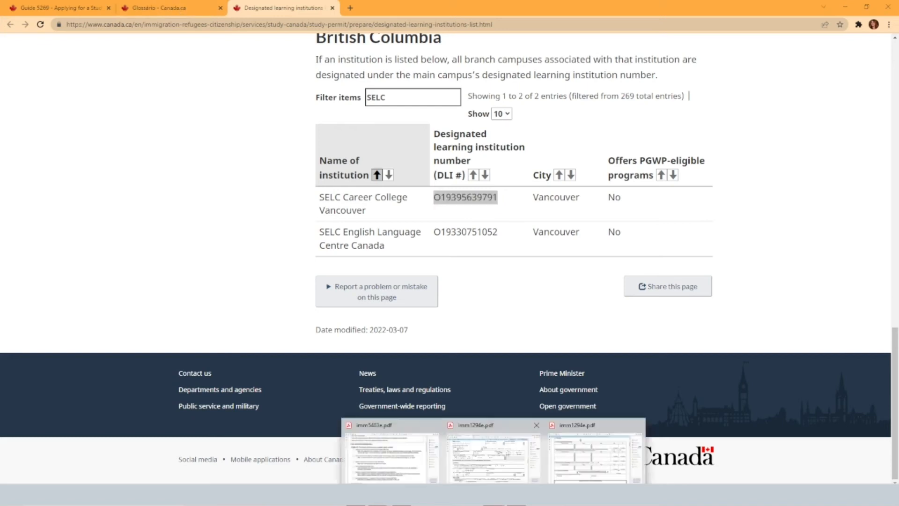
pyautogui.click(503, 461)
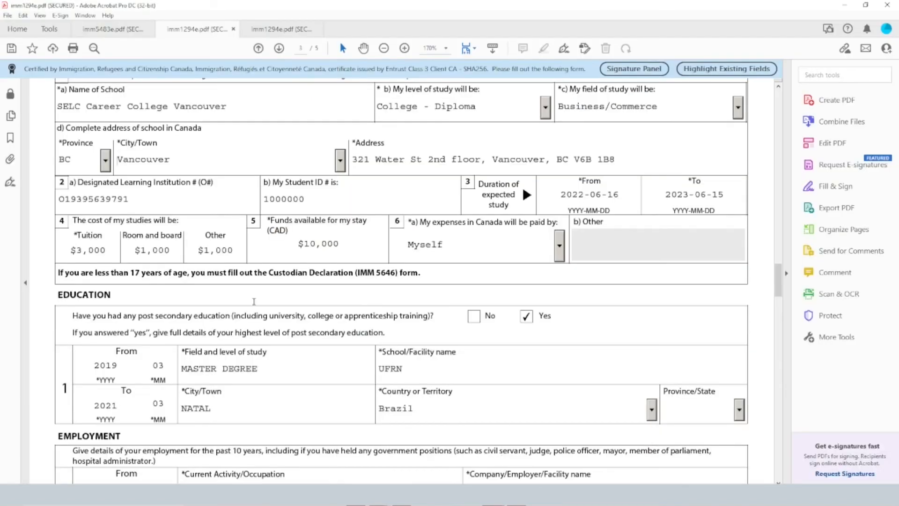
# Highlight the Designated Learning Institution number in question 2a and the student ID number in question 2b
pyautogui.click(138, 203)
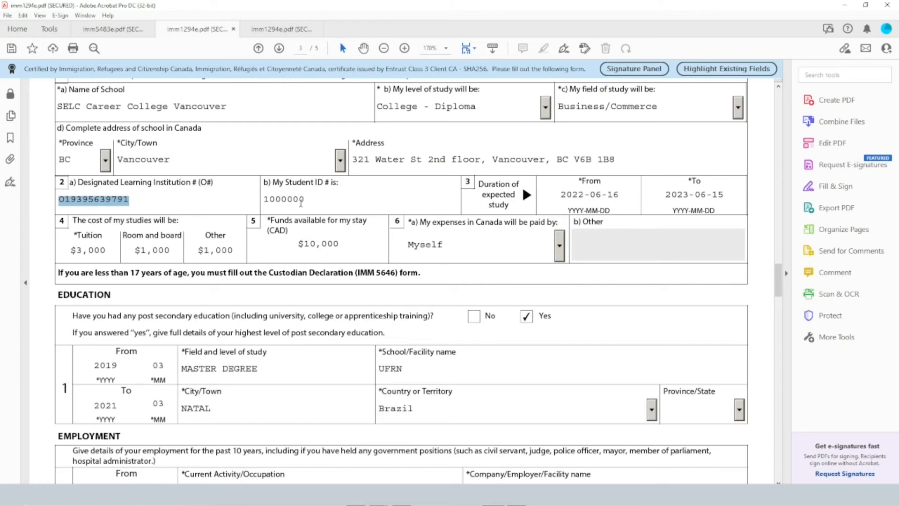
pyautogui.click(301, 202)
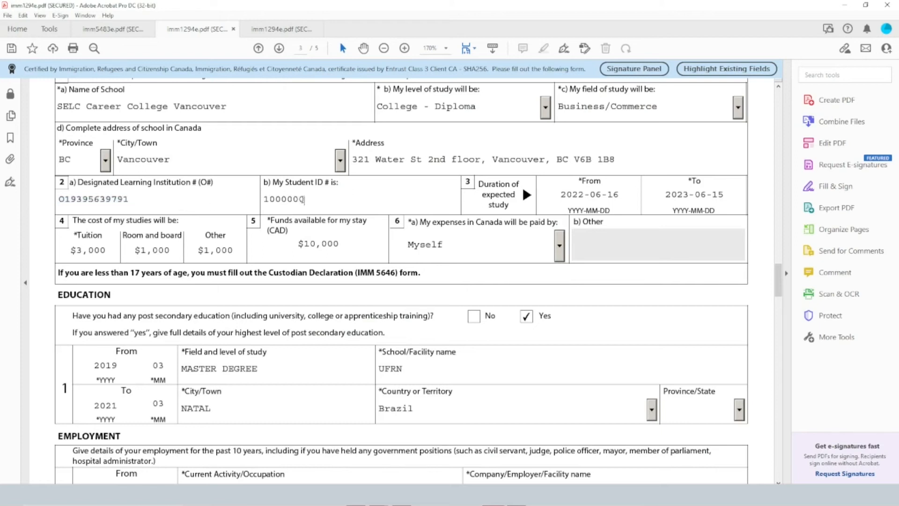
pyautogui.moveTo(309, 199); pyautogui.dragTo(261, 197)
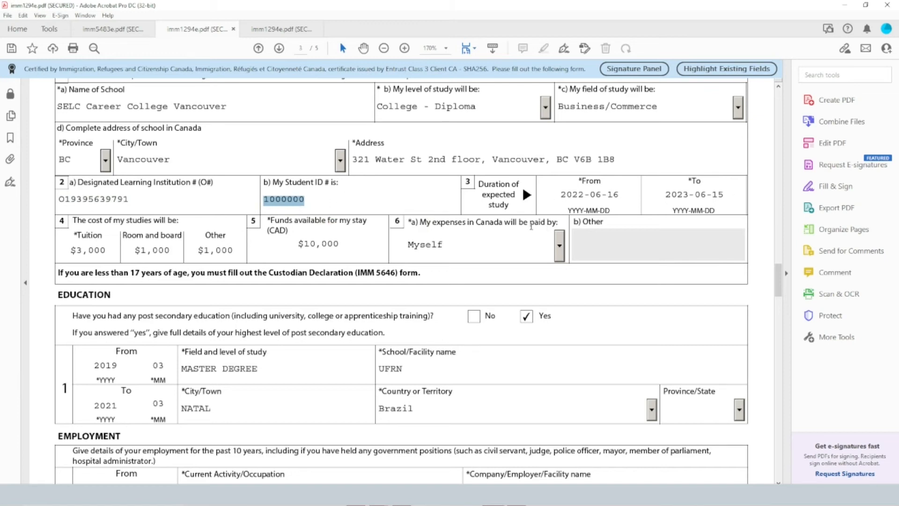
# Go through the tuition, room and board, and other cost fields in question 4
pyautogui.scroll(-3, 378, 249)
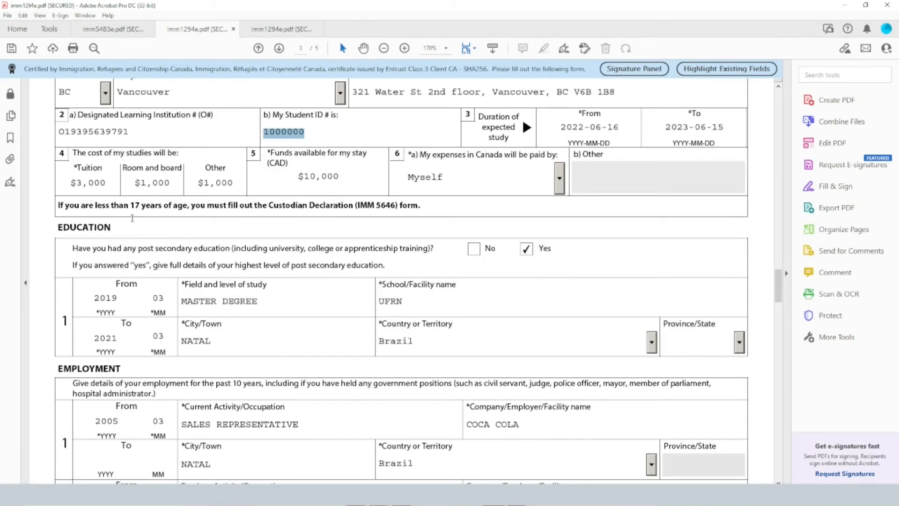
pyautogui.click(106, 180)
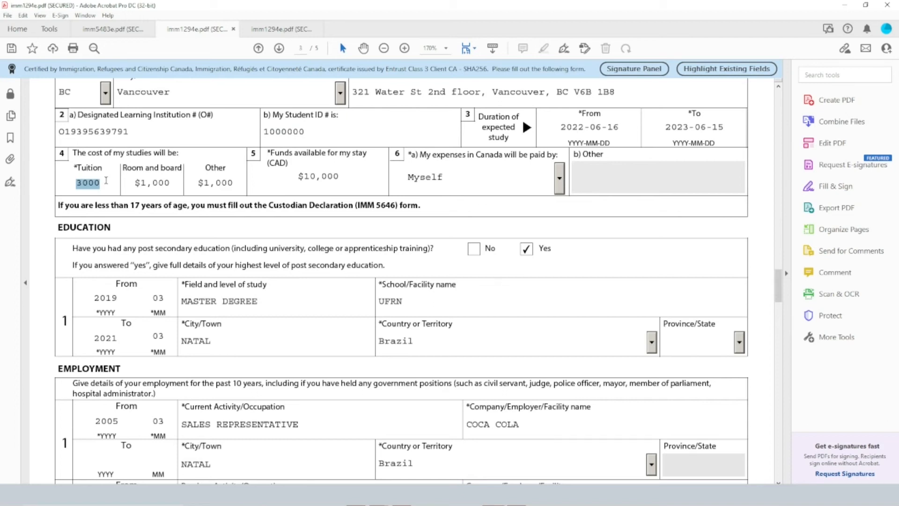
pyautogui.click(175, 182)
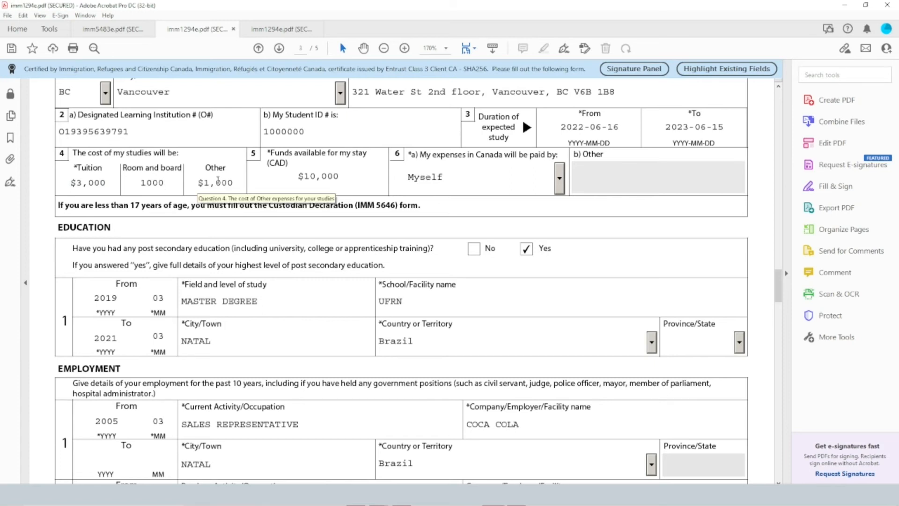
pyautogui.press('Tab')
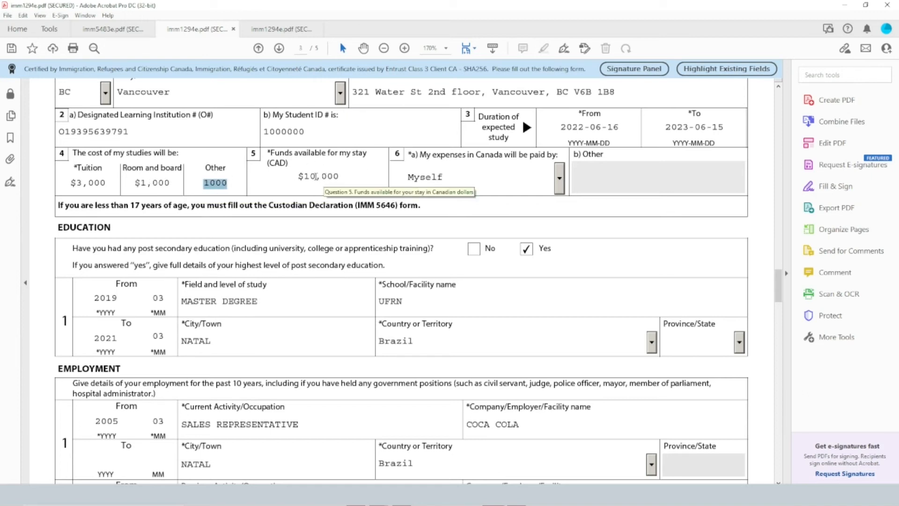
# Check the funds available in question 5 and select Myself as the payer of expenses in question 6a
pyautogui.press('Tab')
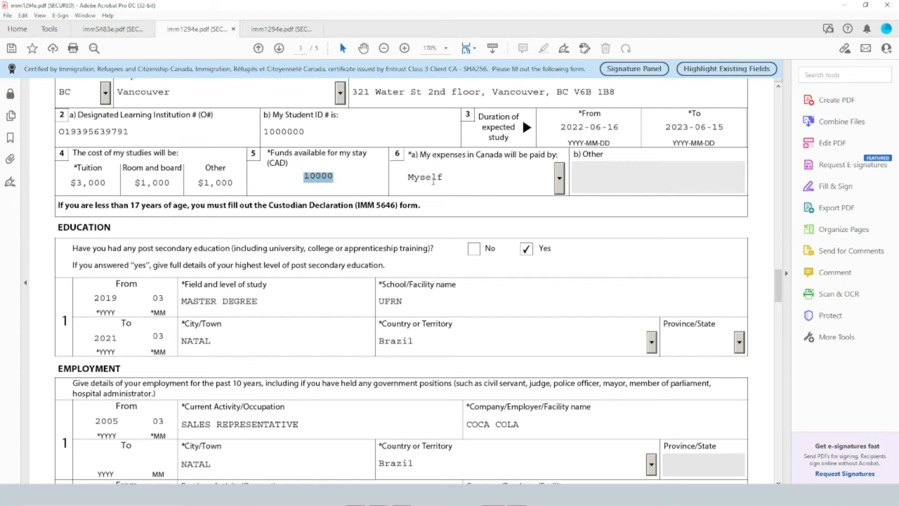
pyautogui.click(430, 183)
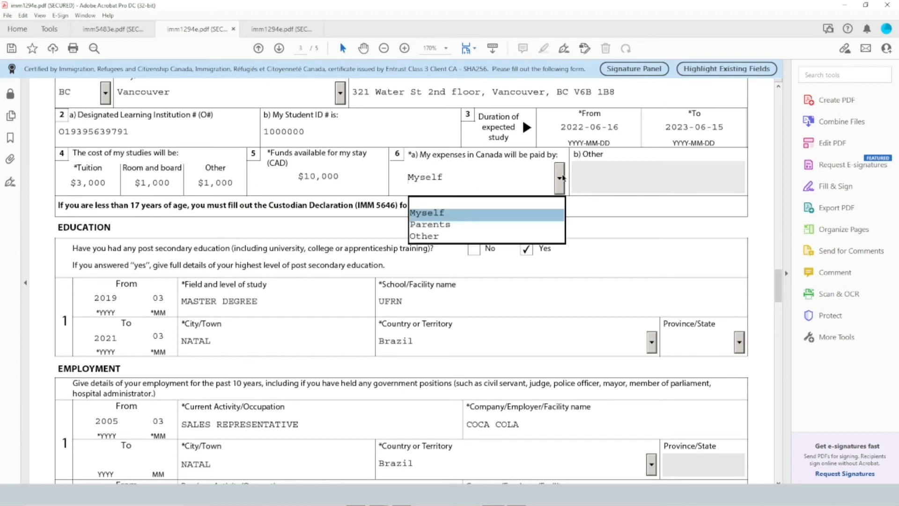
pyautogui.click(453, 218)
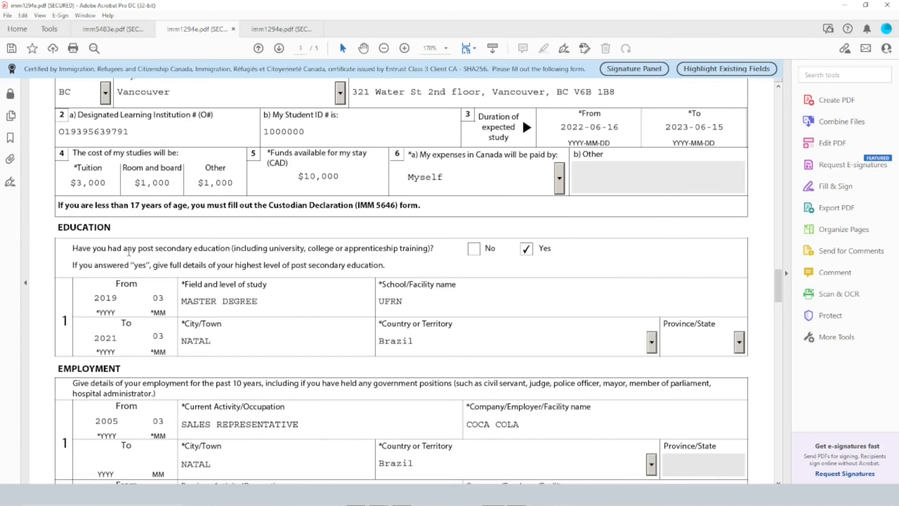
# Highlight the Education heading and place the cursor in the Province/State field of the education entry
pyautogui.scroll(-1, 202, 243)
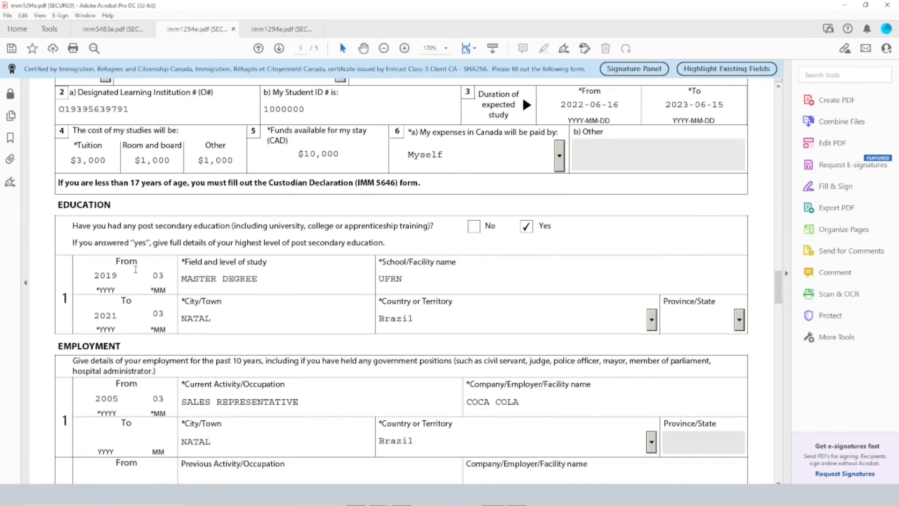
pyautogui.moveTo(57, 204); pyautogui.dragTo(111, 205)
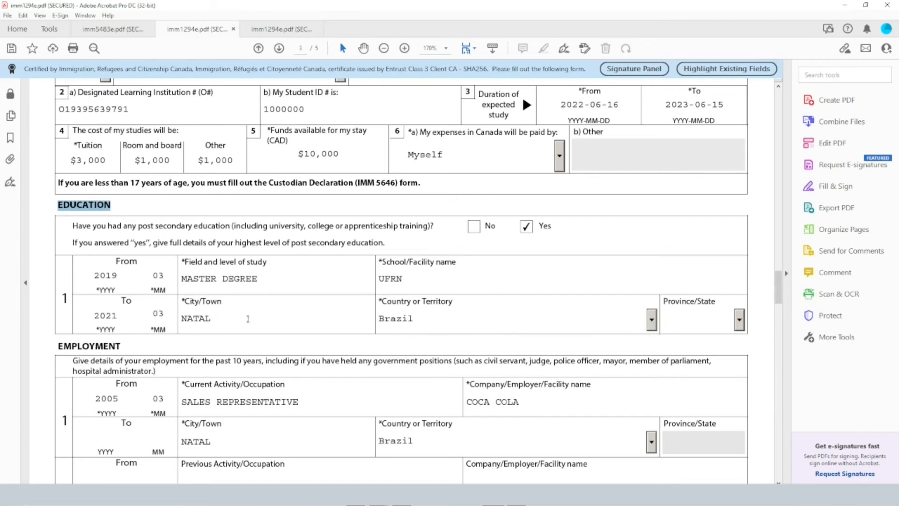
pyautogui.click(686, 320)
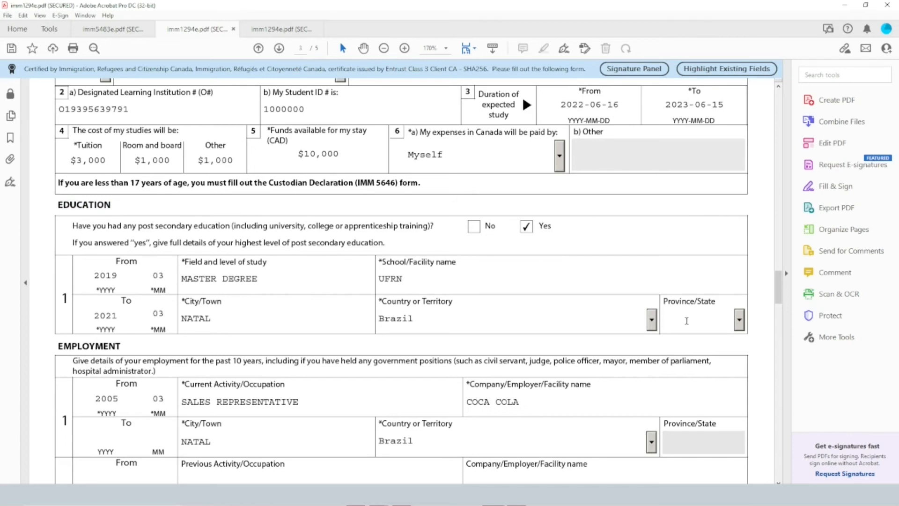
# Highlight the employer name in the first Employment entry and place the cursor in its end-year field
pyautogui.scroll(-3, 687, 320)
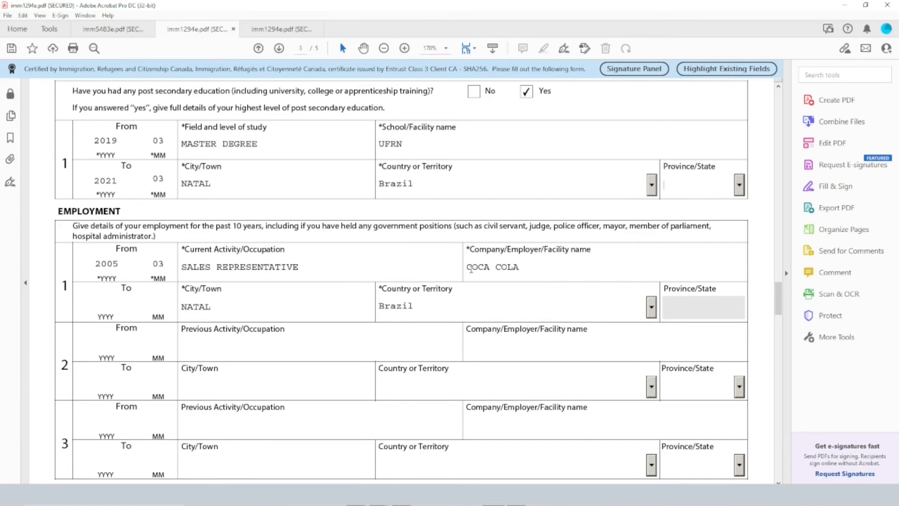
pyautogui.moveTo(473, 270); pyautogui.dragTo(540, 261)
pyautogui.scroll(-2, 334, 265)
pyautogui.scroll(-1, 333, 266)
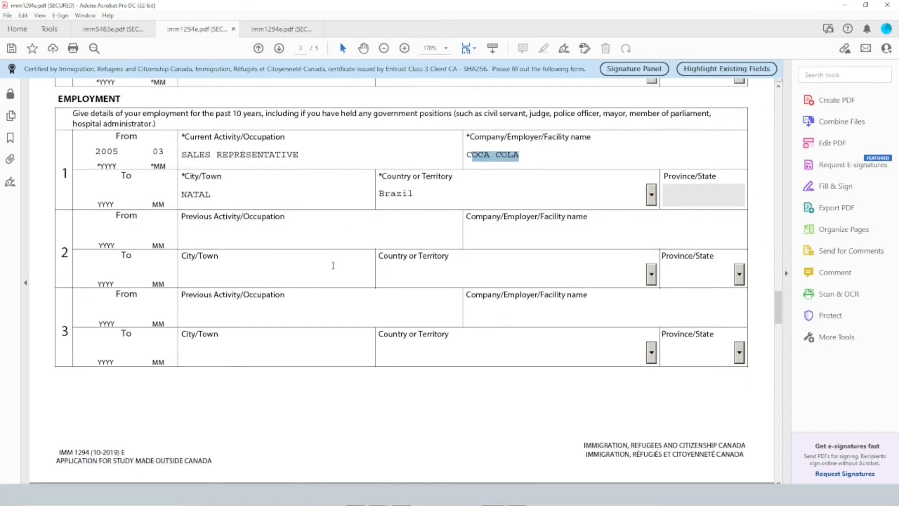
pyautogui.click(114, 197)
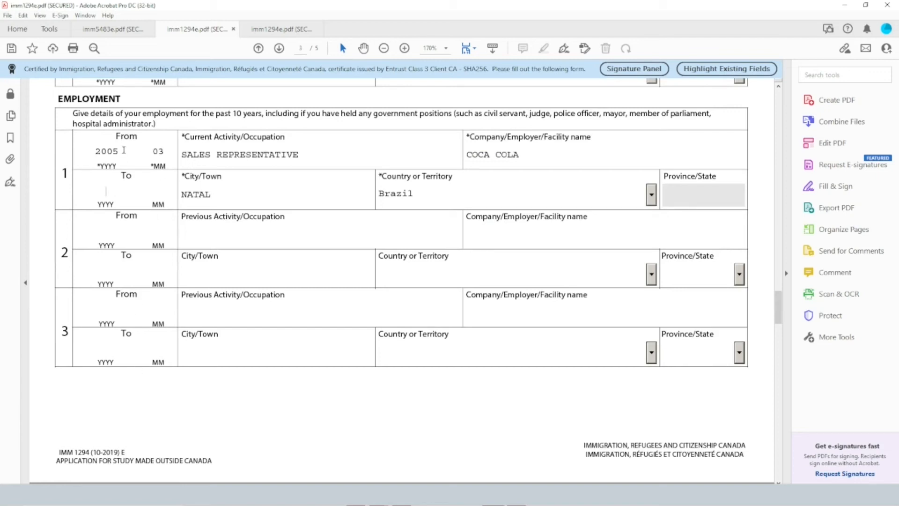
# Highlight the tuberculosis and the physical or mental disorder wording in question 1 of Background Information
pyautogui.scroll(-8, 283, 234)
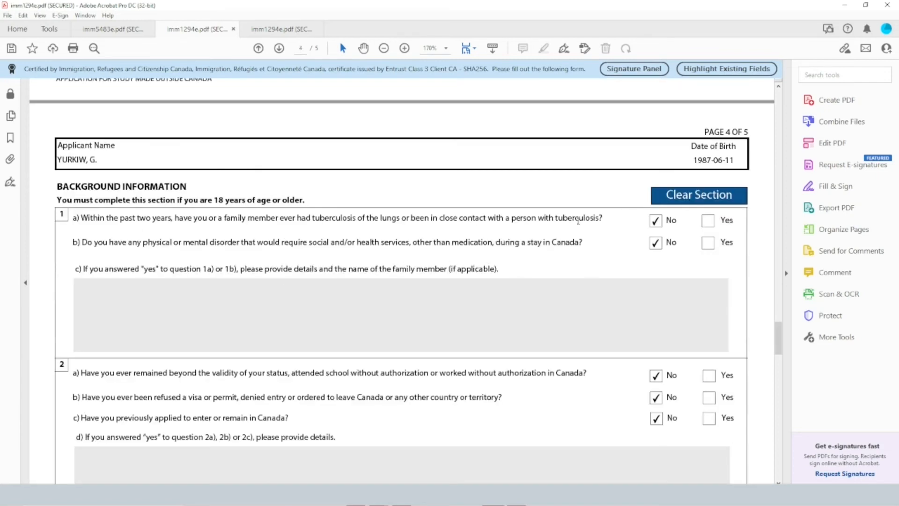
pyautogui.moveTo(438, 219); pyautogui.dragTo(580, 230)
pyautogui.click(597, 232)
pyautogui.moveTo(143, 242); pyautogui.dragTo(217, 243)
pyautogui.scroll(-3, 313, 150)
pyautogui.moveTo(282, 153); pyautogui.dragTo(450, 155)
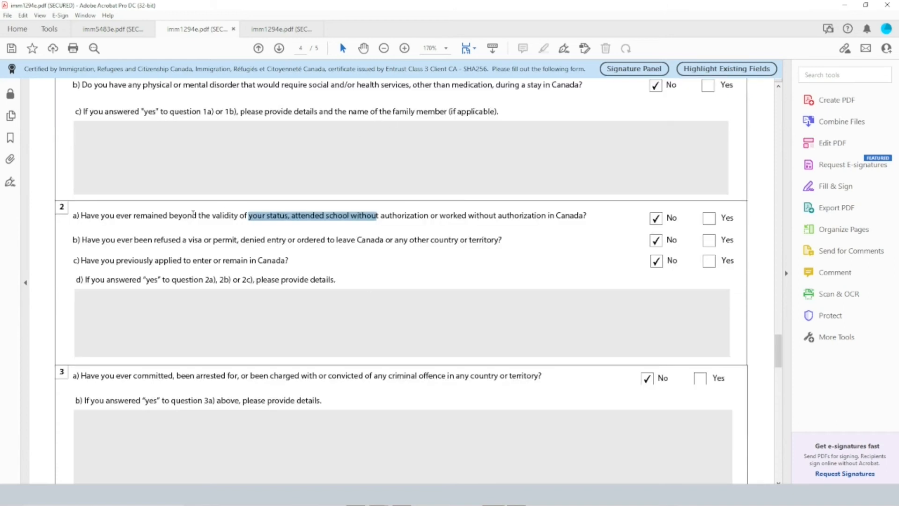
# Highlight the wording on overstaying status, visa refusals and previous Canadian applications in Background Information questions 2a to 2c
pyautogui.moveTo(169, 215); pyautogui.dragTo(561, 214)
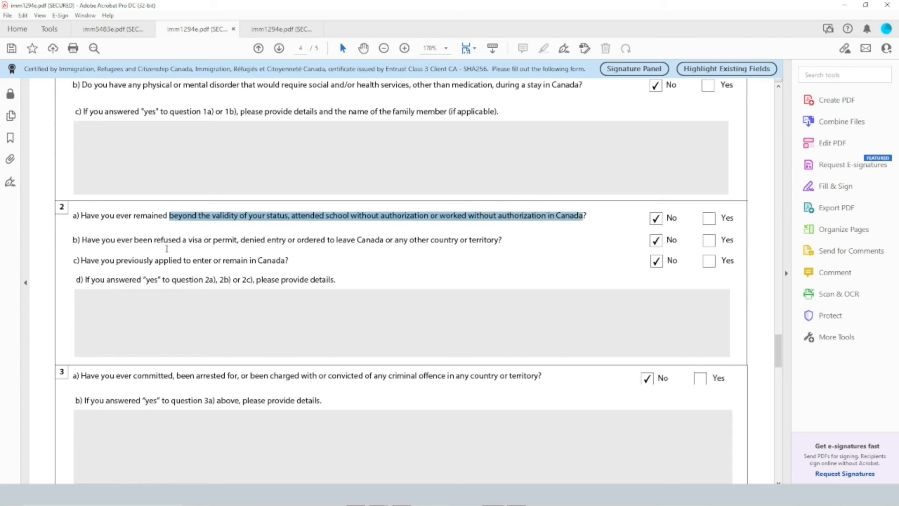
pyautogui.moveTo(155, 240); pyautogui.dragTo(286, 241)
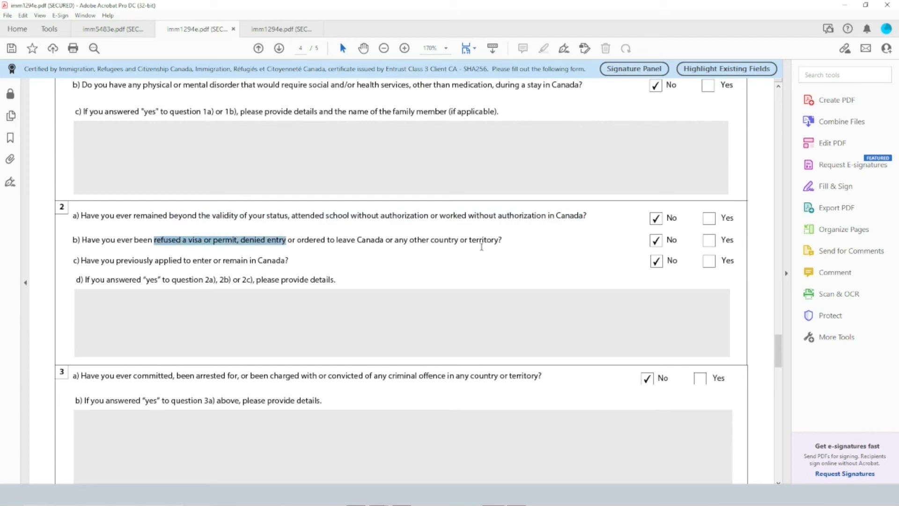
pyautogui.moveTo(101, 265); pyautogui.dragTo(204, 265)
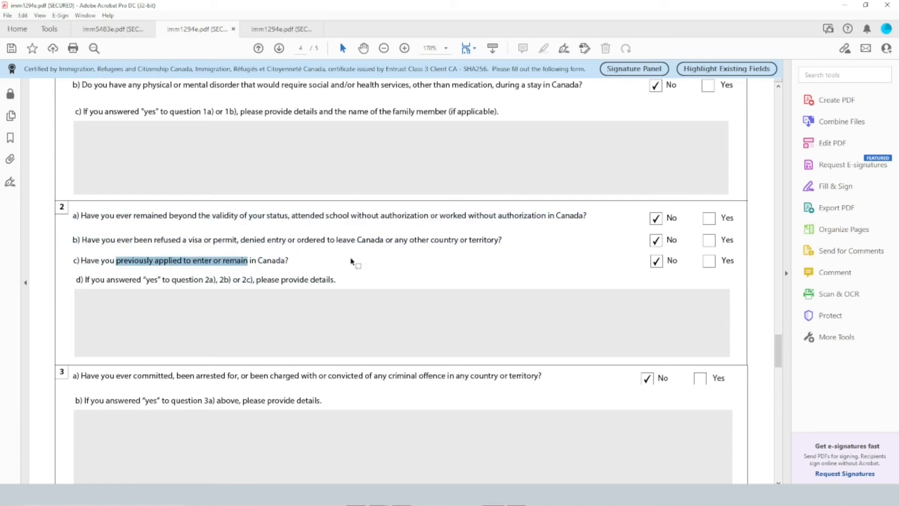
pyautogui.scroll(-3, 620, 271)
pyautogui.moveTo(100, 148); pyautogui.dragTo(284, 148)
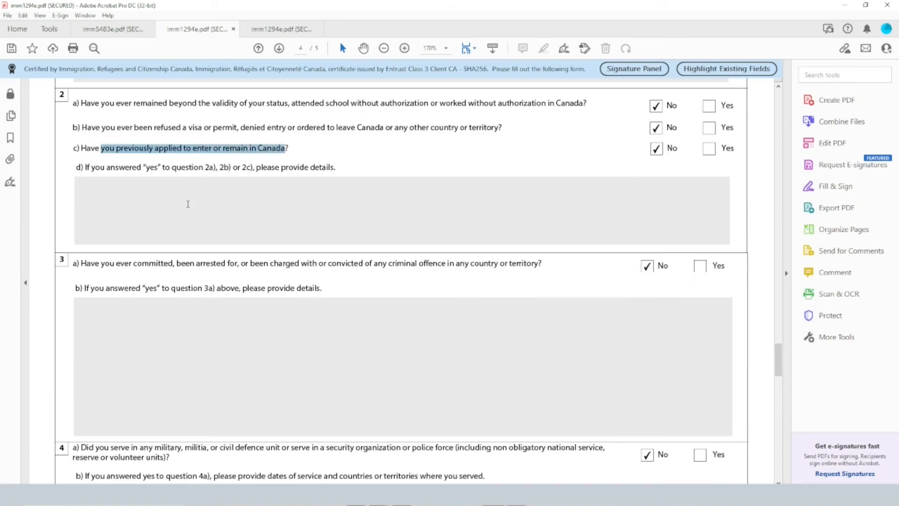
# Highlight the criminal offence wording in question 3a and the military service wording in question 4a
pyautogui.scroll(-3, 168, 275)
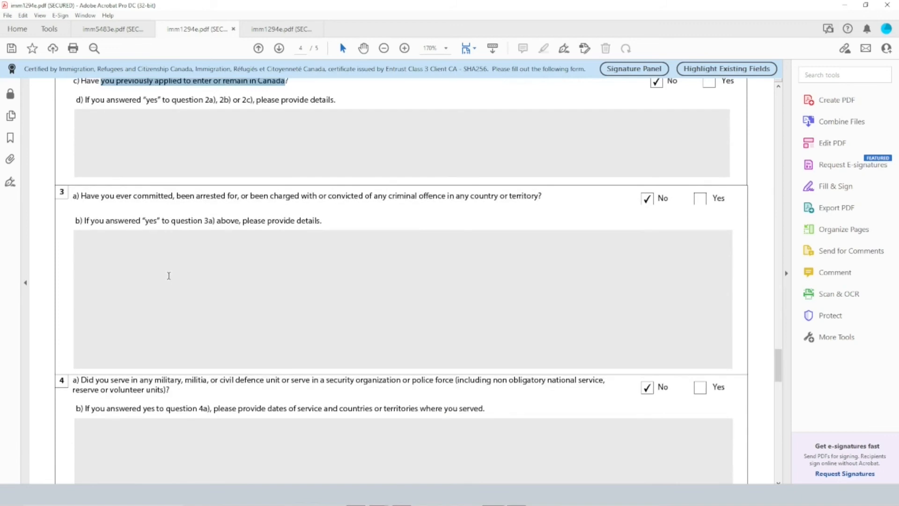
pyautogui.moveTo(144, 197); pyautogui.dragTo(514, 197)
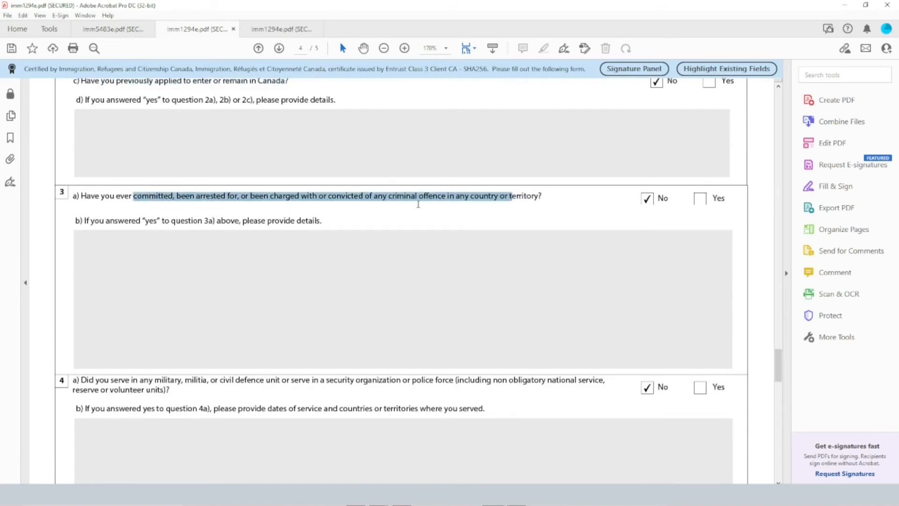
pyautogui.scroll(-6, 343, 243)
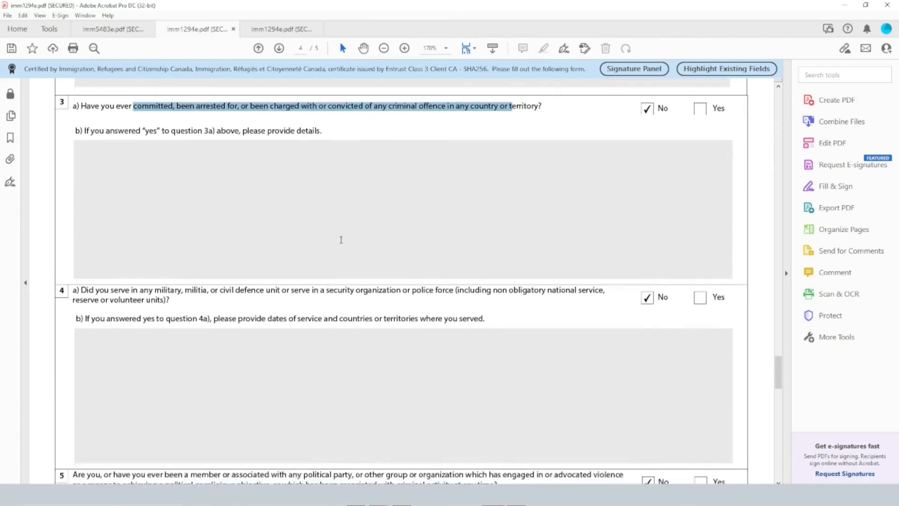
pyautogui.scroll(-2, 341, 239)
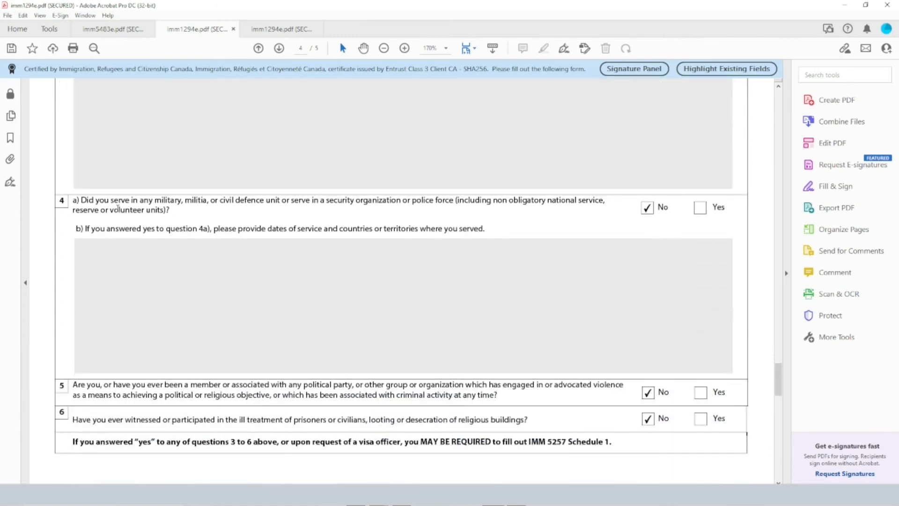
pyautogui.moveTo(111, 202); pyautogui.dragTo(237, 206)
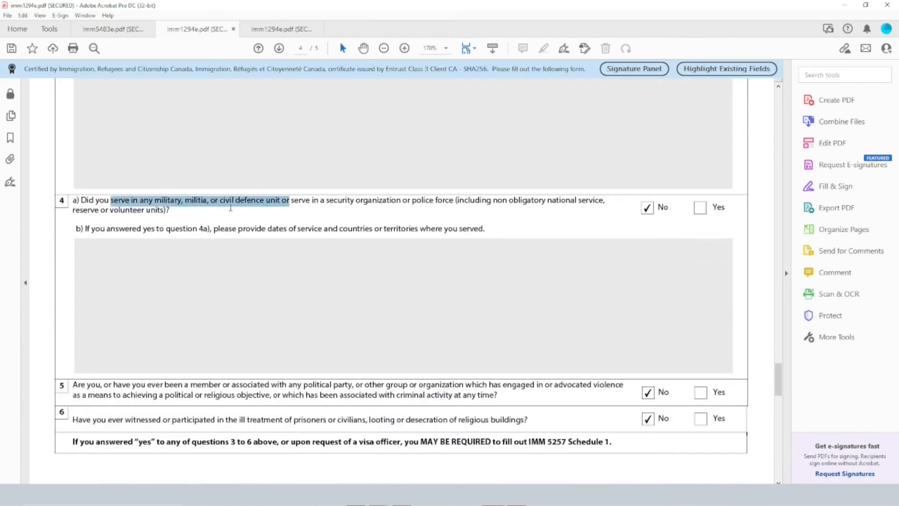
# Highlight the political or religious objective wording in question 5 and the ill treatment wording in question 6
pyautogui.scroll(-2, 317, 293)
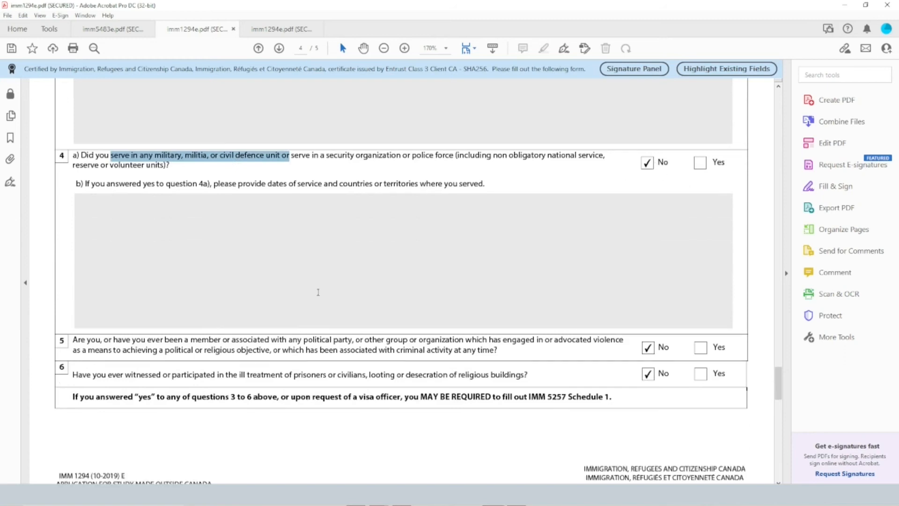
pyautogui.scroll(-2, 318, 292)
pyautogui.moveTo(123, 304); pyautogui.dragTo(269, 304)
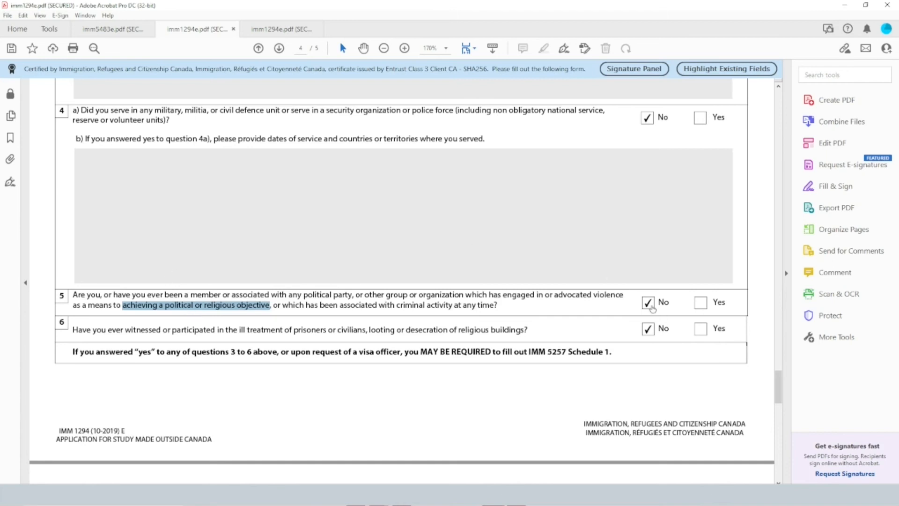
pyautogui.moveTo(124, 330); pyautogui.dragTo(356, 333)
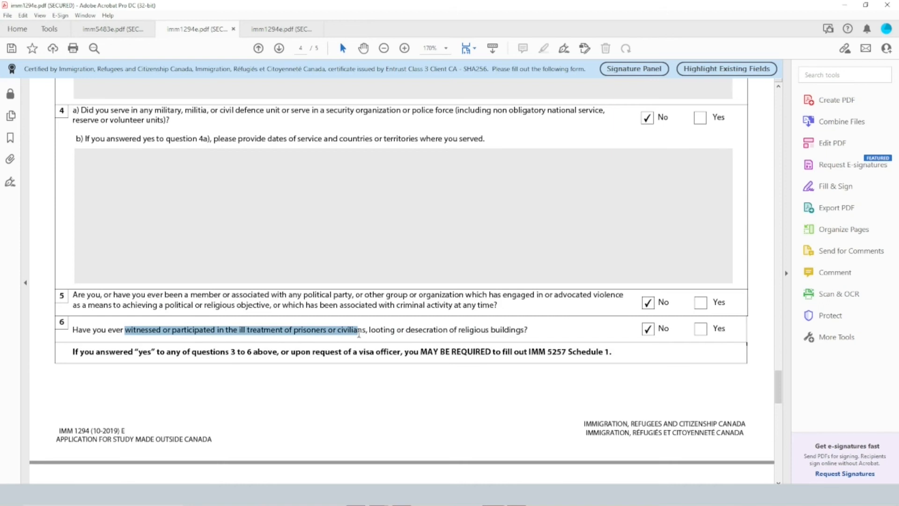
# Highlight the paragraph about being contacted by CIC in the Signature section on page 5
pyautogui.scroll(-5, 491, 289)
pyautogui.scroll(-4, 487, 291)
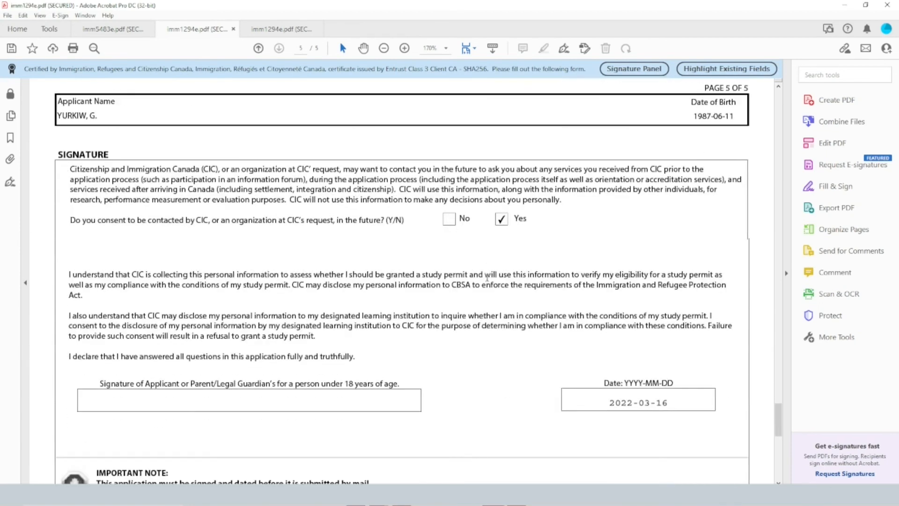
pyautogui.moveTo(70, 169); pyautogui.dragTo(437, 203)
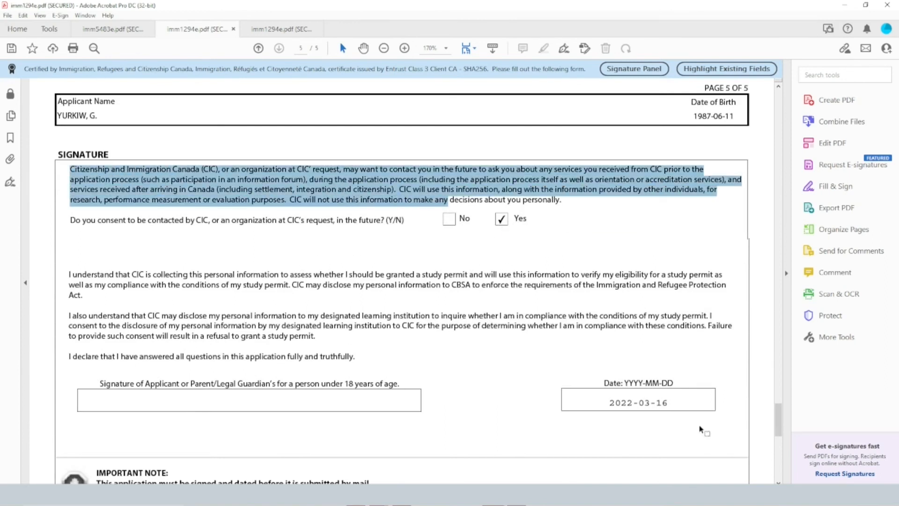
# Validate the completed IMM 1294 form and save it under a file name with the applicant's first name and APLICACAO STUDY PERMIT
pyautogui.click(663, 405)
pyautogui.scroll(-2, 525, 395)
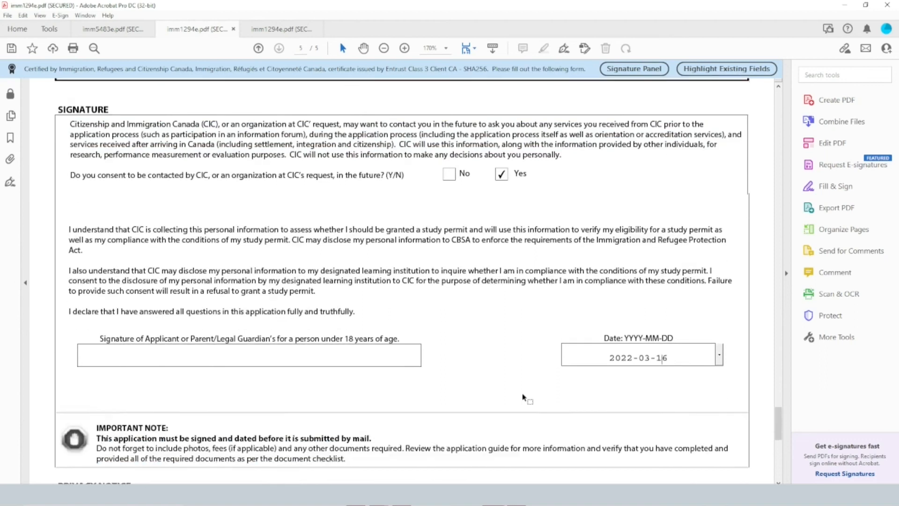
pyautogui.scroll(-6, 525, 374)
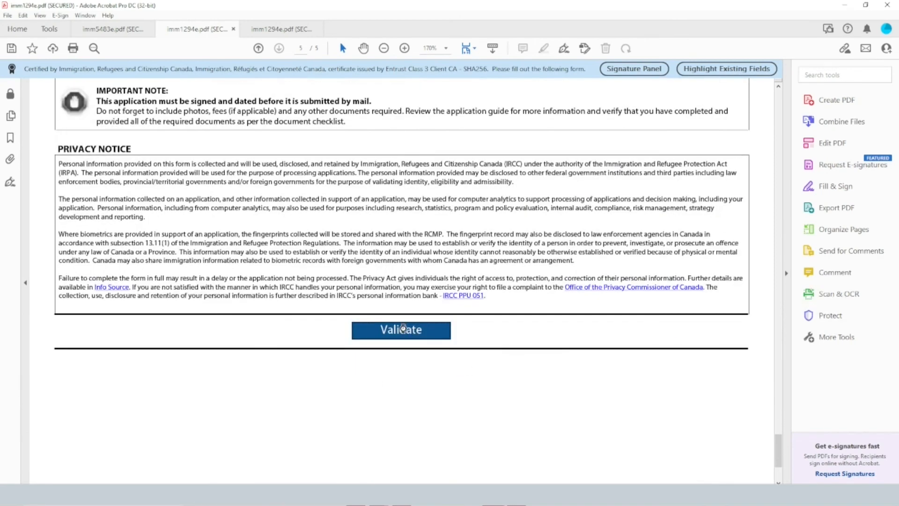
pyautogui.click(403, 329)
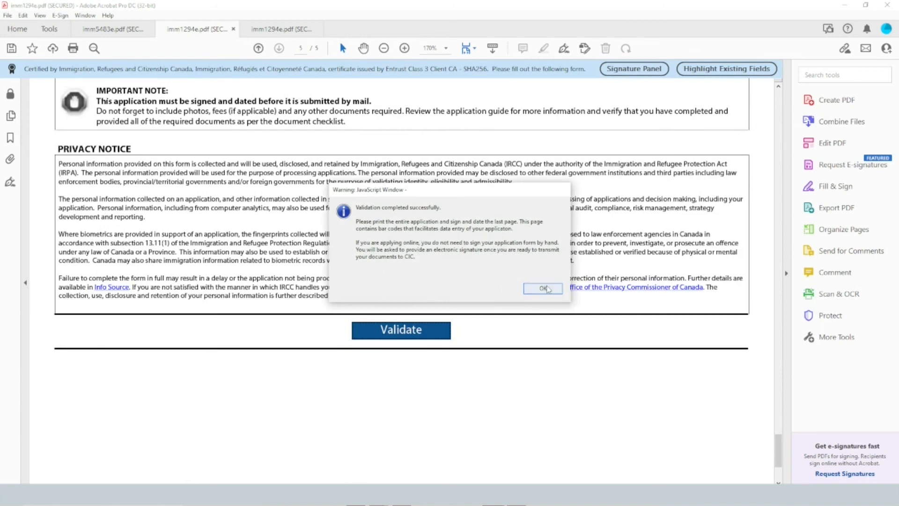
pyautogui.click(544, 287)
pyautogui.click(12, 49)
pyautogui.write('GRETTA')
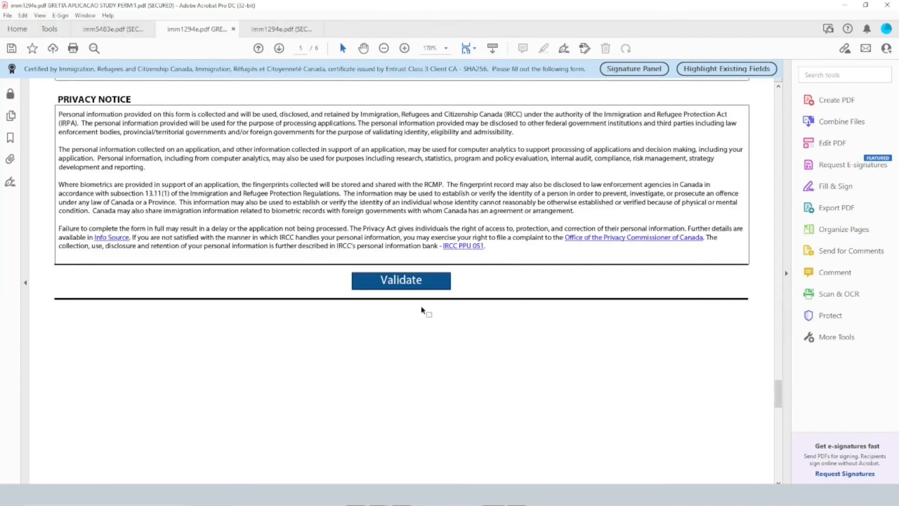
# Examine the barcodes on page 6 of the validated form and the applicant signature and date fields on page 5
pyautogui.scroll(-5, 491, 340)
pyautogui.scroll(-5, 492, 340)
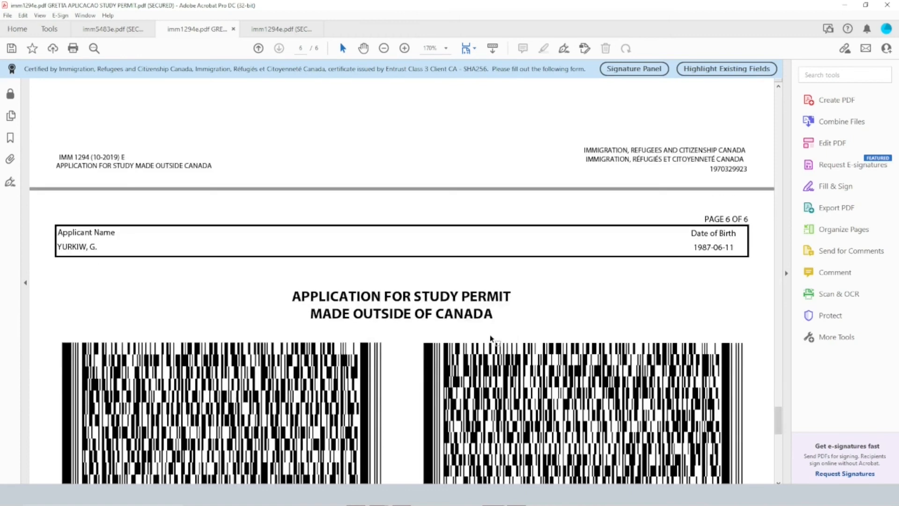
pyautogui.scroll(-8, 483, 327)
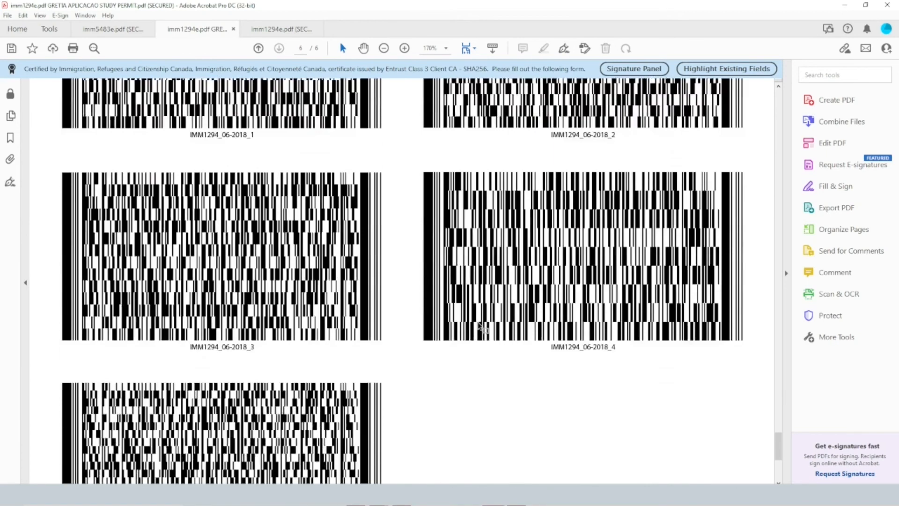
pyautogui.scroll(8, 480, 326)
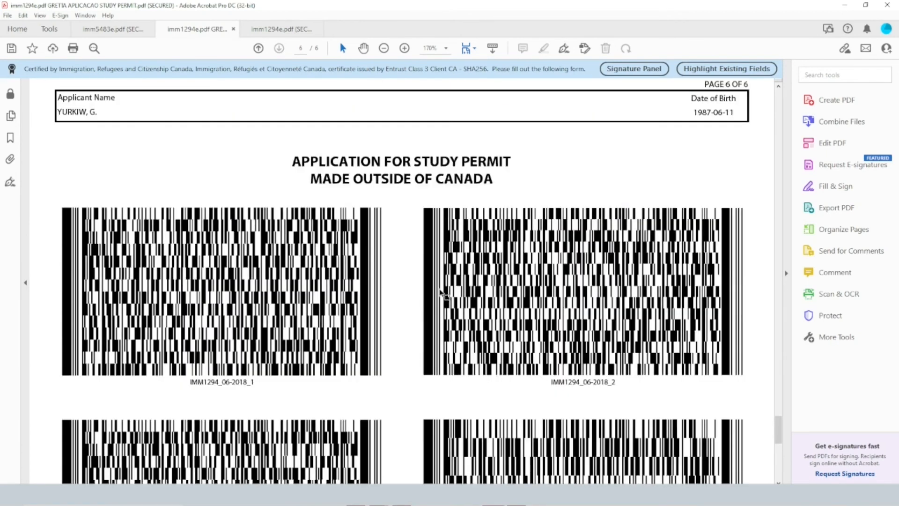
pyautogui.scroll(-6, 337, 406)
pyautogui.scroll(-3, 337, 406)
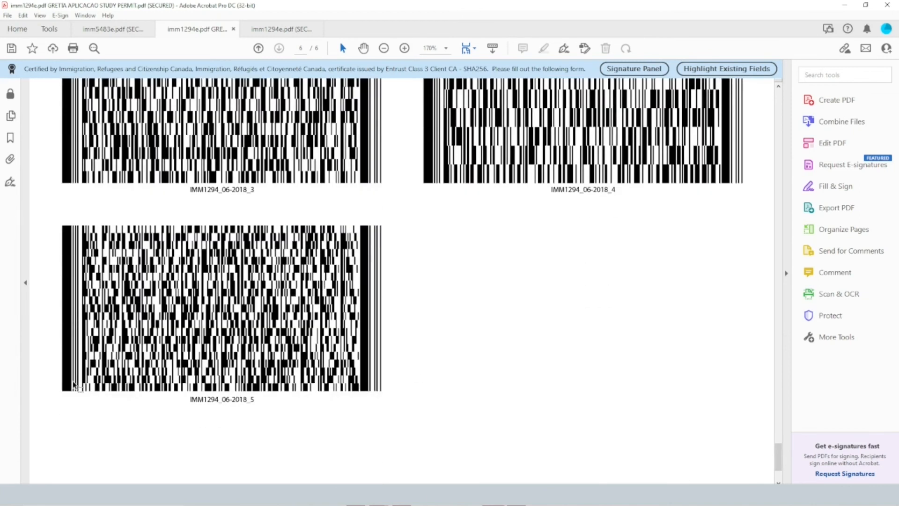
pyautogui.scroll(12, 415, 444)
pyautogui.scroll(20, 415, 444)
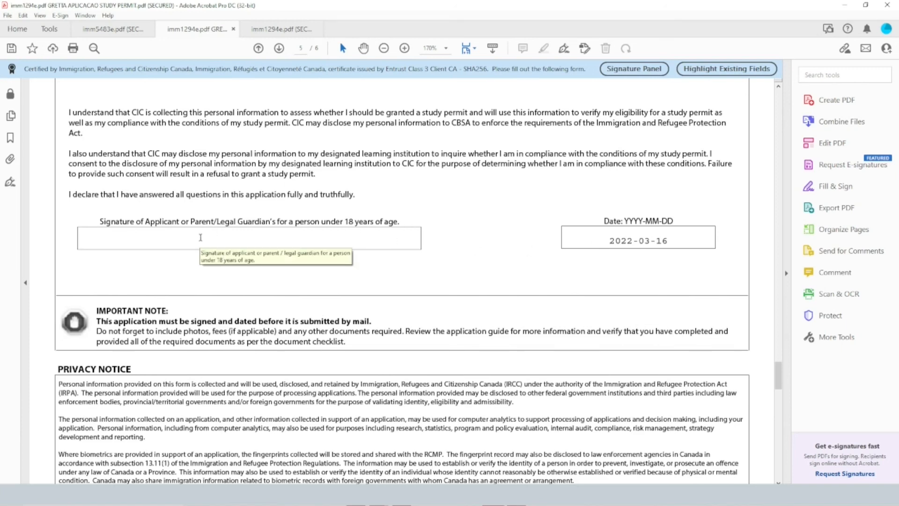
pyautogui.scroll(-8, 201, 237)
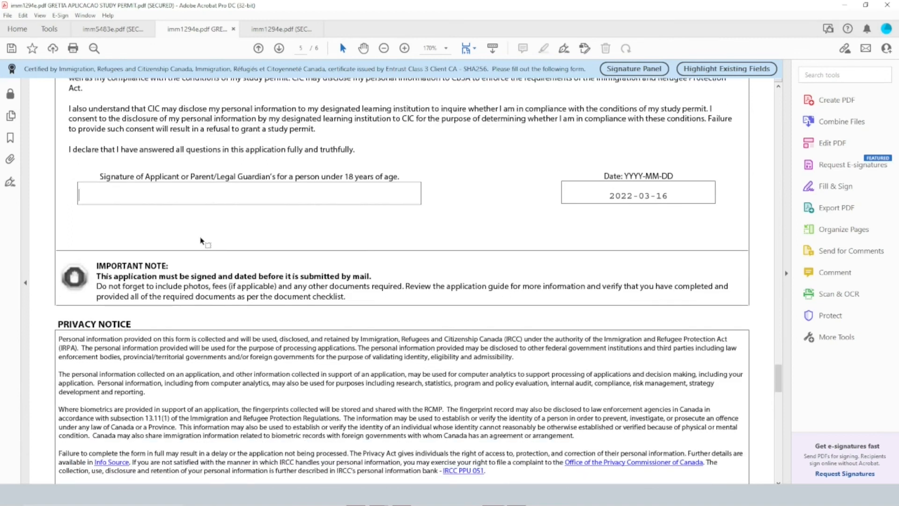
pyautogui.scroll(-10, 200, 241)
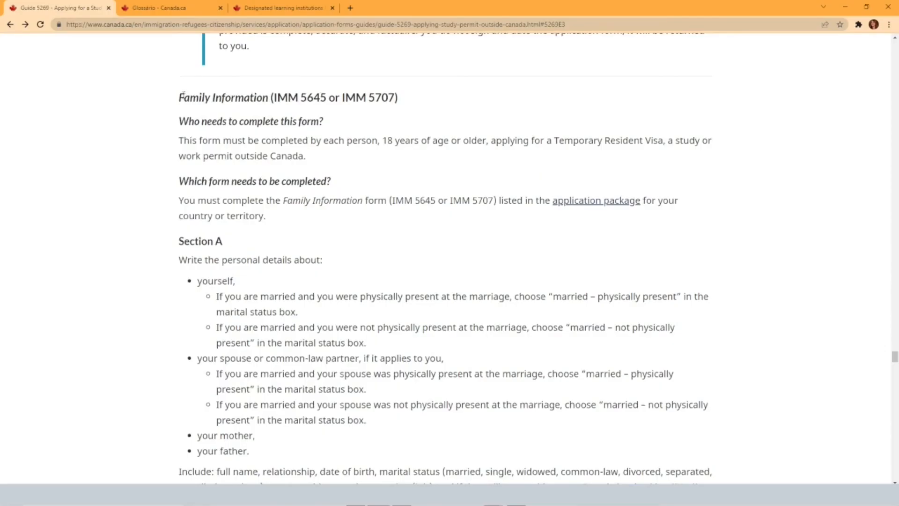
# Switch to Guide 5269 in the browser and highlight the Family Information (IMM 5645 or IMM 5707) heading
pyautogui.moveTo(179, 97); pyautogui.dragTo(398, 98)
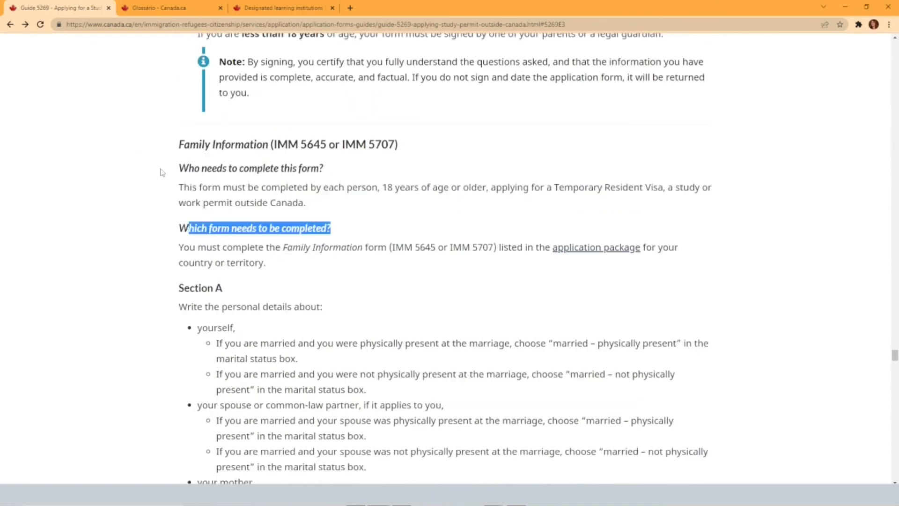
pyautogui.click(171, 168)
pyautogui.moveTo(171, 168); pyautogui.dragTo(323, 169)
pyautogui.moveTo(150, 226); pyautogui.dragTo(344, 231)
pyautogui.scroll(-3, 110, 235)
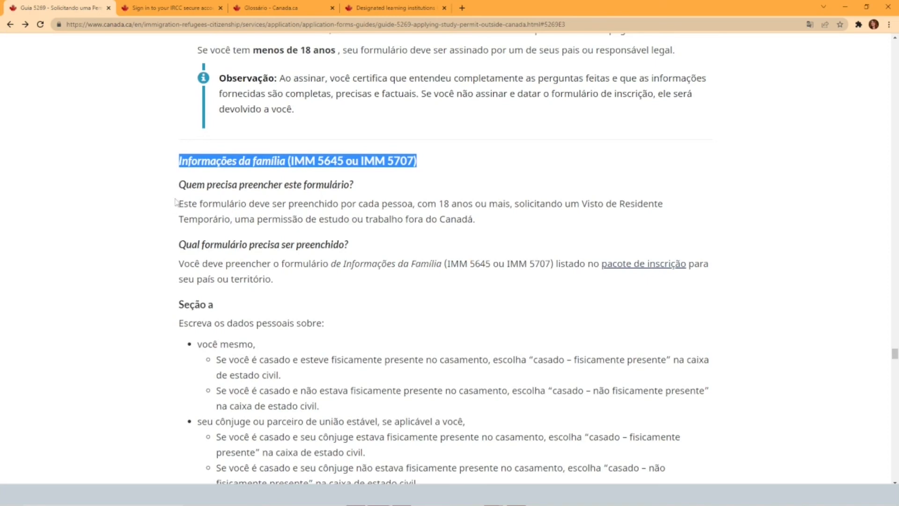
# Highlight the study permit fee and the per-person biometrics fee in the "Suas taxas" table under Etapa 3
pyautogui.scroll(-12, 129, 238)
pyautogui.scroll(-10, 132, 240)
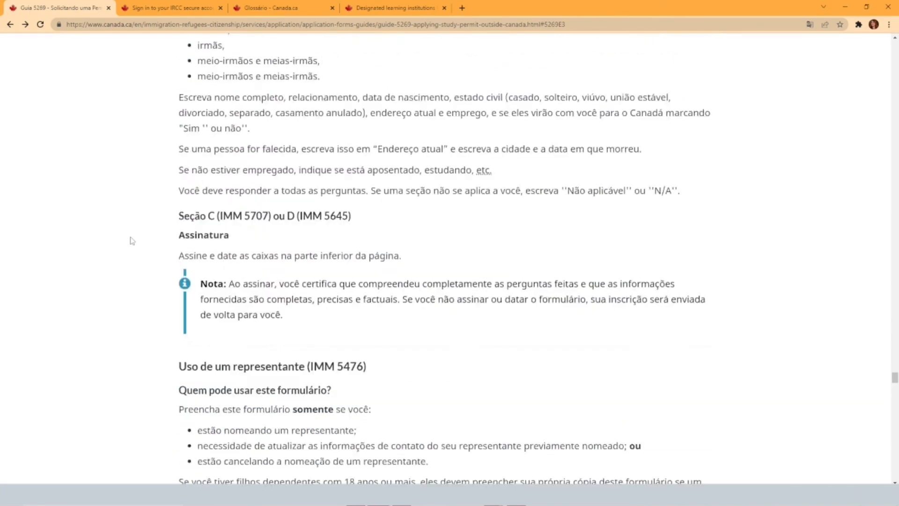
pyautogui.scroll(-3, 133, 240)
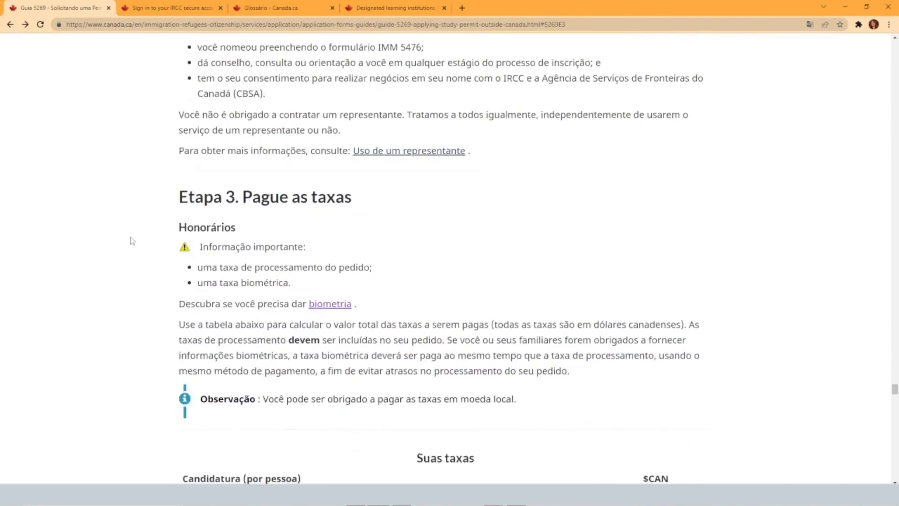
pyautogui.scroll(-1, 133, 241)
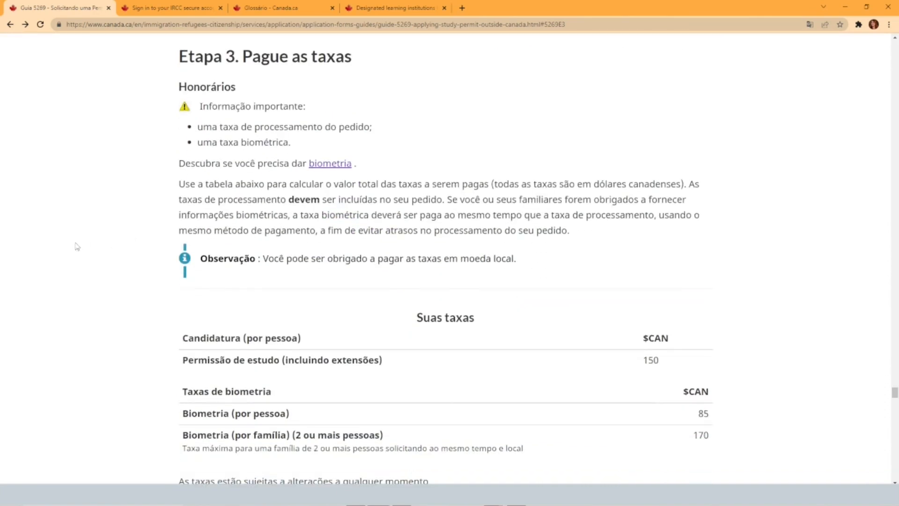
pyautogui.scroll(-5, 330, 259)
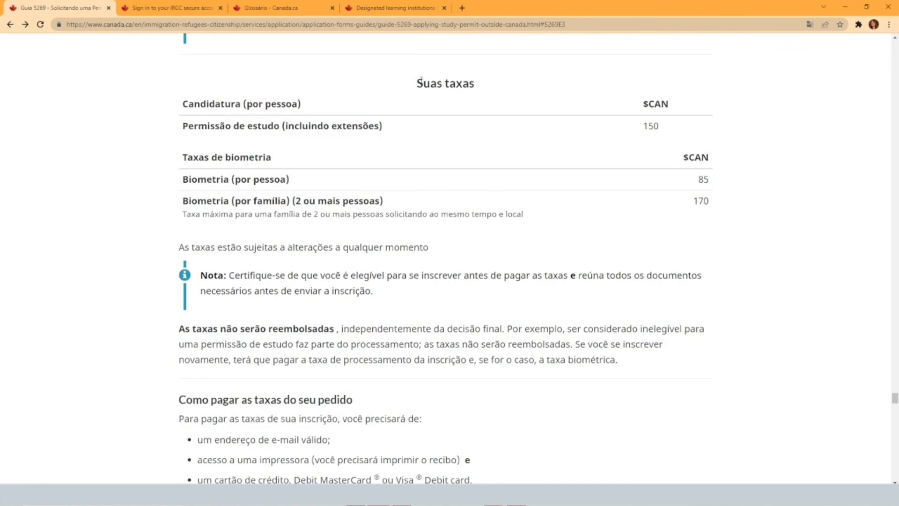
pyautogui.moveTo(183, 103); pyautogui.dragTo(666, 135)
pyautogui.moveTo(183, 179); pyautogui.dragTo(710, 176)
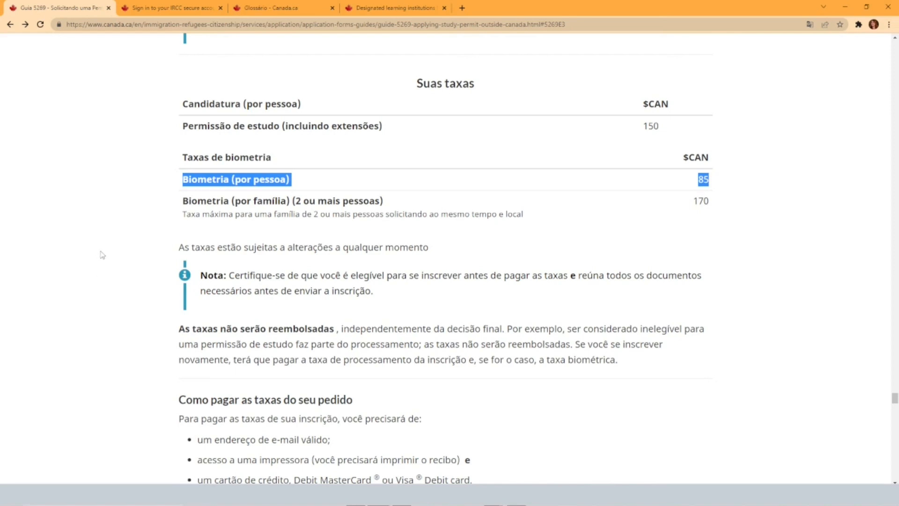
# Highlight the statement that fees are non-refundable and the opening words of the instructions on paying the application fees
pyautogui.scroll(-2, 102, 255)
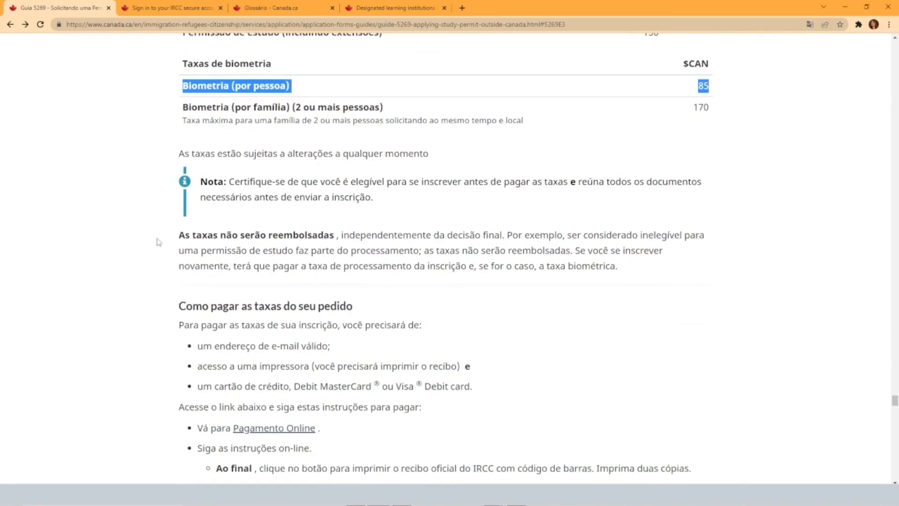
pyautogui.moveTo(178, 235); pyautogui.dragTo(334, 234)
pyautogui.scroll(-2, 134, 239)
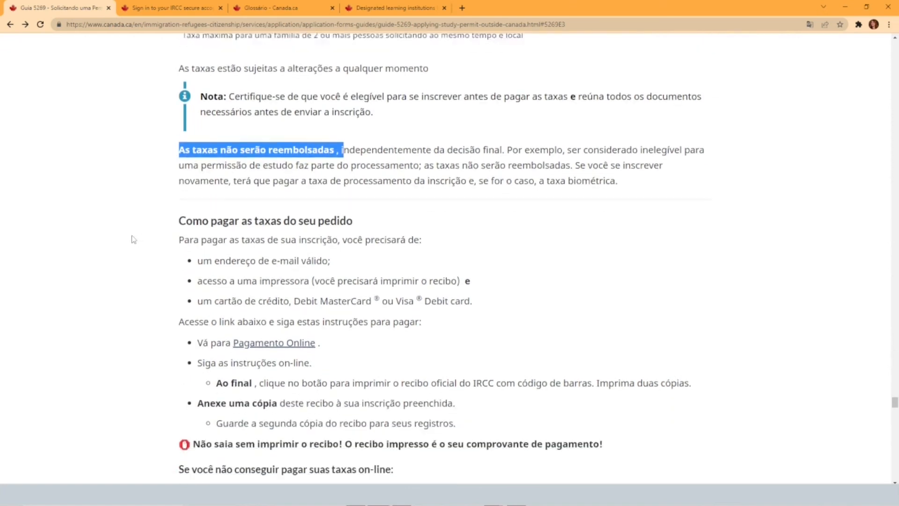
pyautogui.moveTo(179, 231); pyautogui.dragTo(338, 230)
# Highlight the warning to print the payment receipt and the opening of the "Pagamento de taxa incorreto" section
pyautogui.scroll(-4, 172, 229)
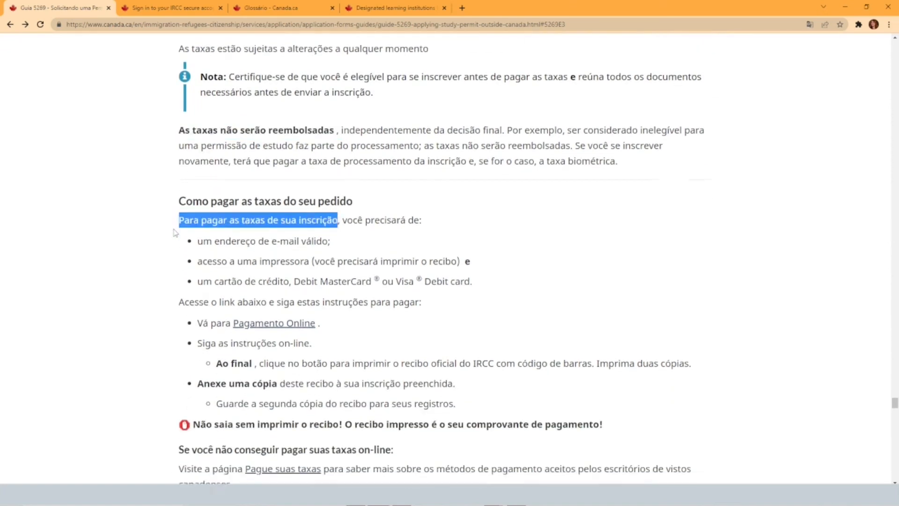
pyautogui.scroll(-2, 173, 230)
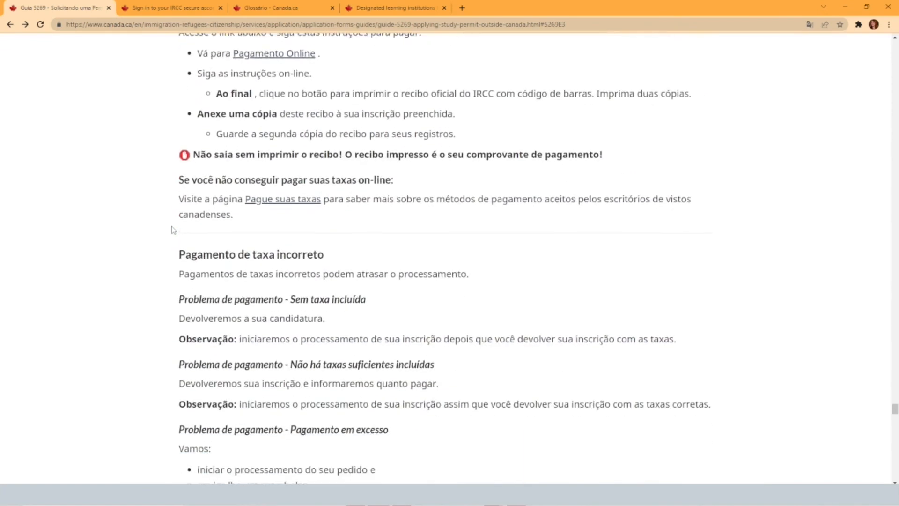
pyautogui.tripleClick(305, 156)
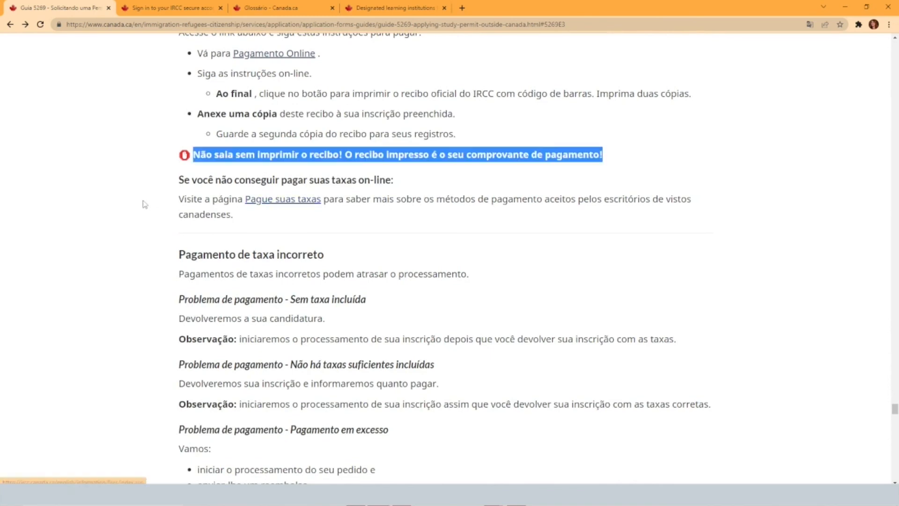
pyautogui.scroll(-2, 145, 204)
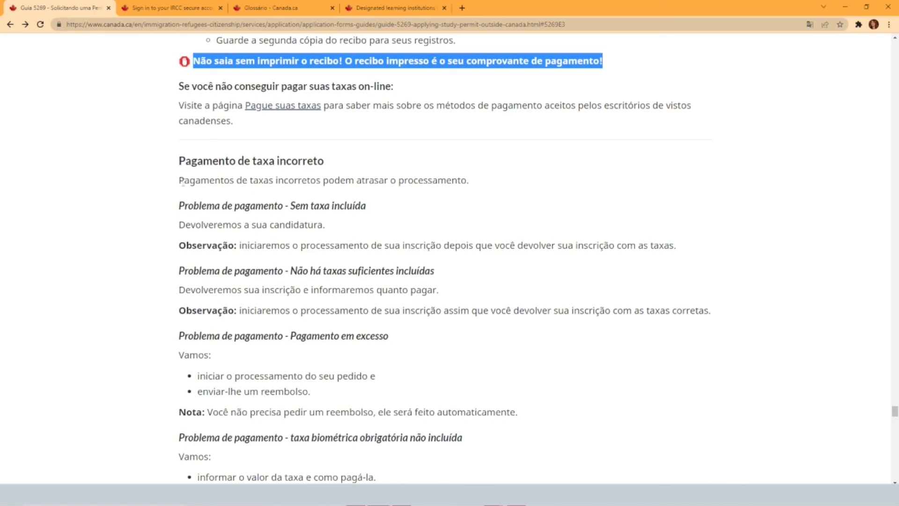
pyautogui.moveTo(191, 161); pyautogui.dragTo(219, 198)
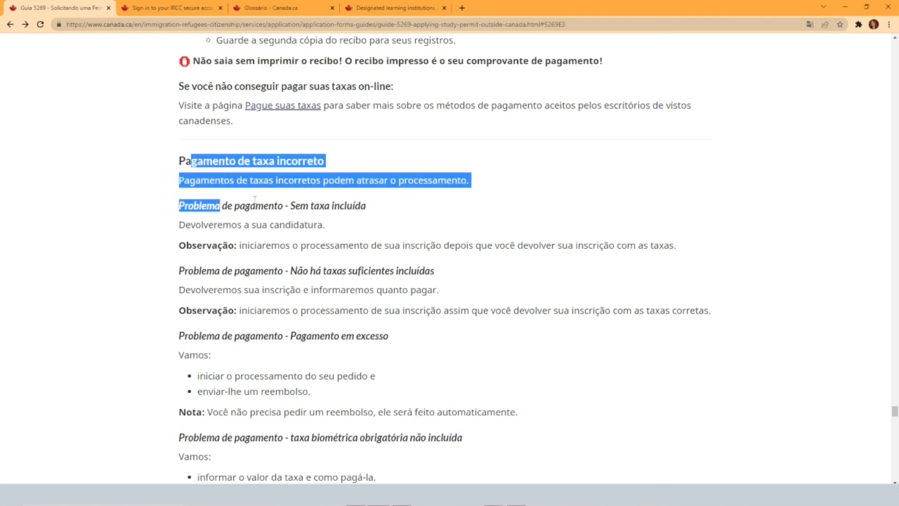
# Highlight the heading "Etapa 4. Envie a inscrição" and read the instructions on where to apply
pyautogui.scroll(-5, 203, 265)
pyautogui.scroll(-4, 203, 265)
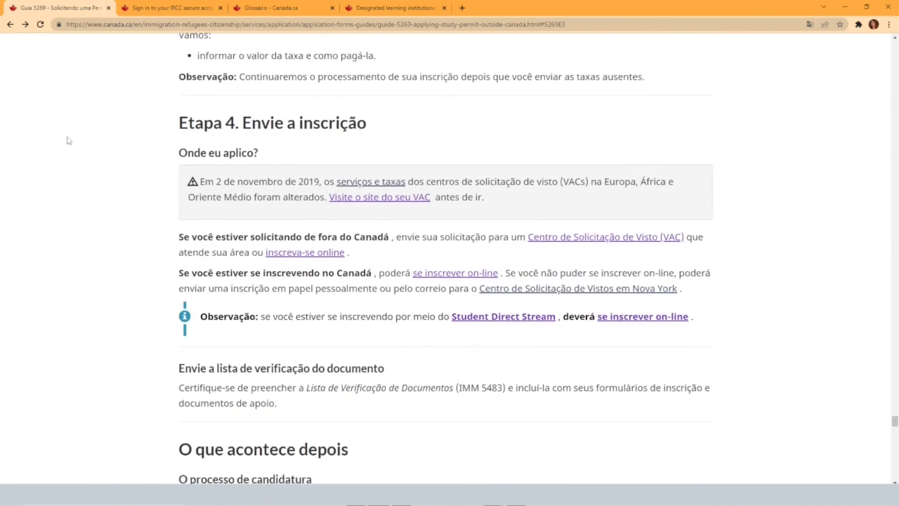
pyautogui.moveTo(181, 121); pyautogui.dragTo(476, 118)
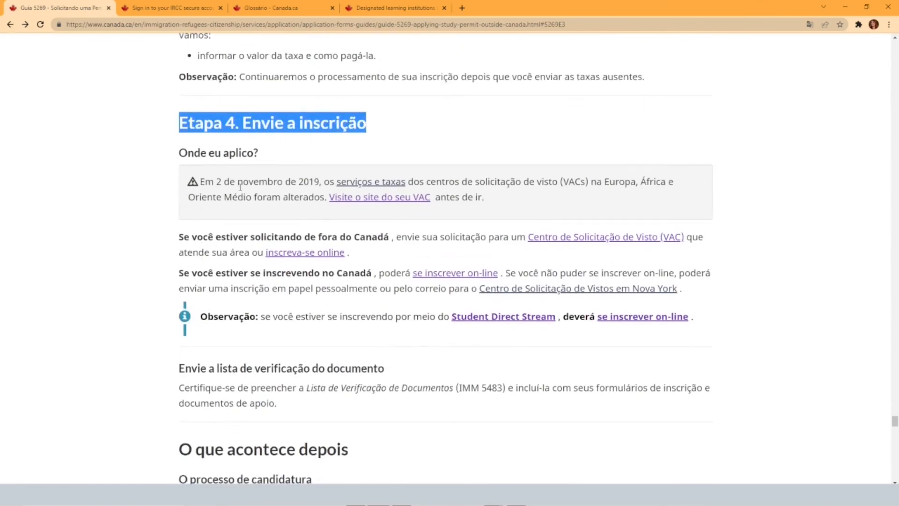
pyautogui.scroll(-1, 181, 195)
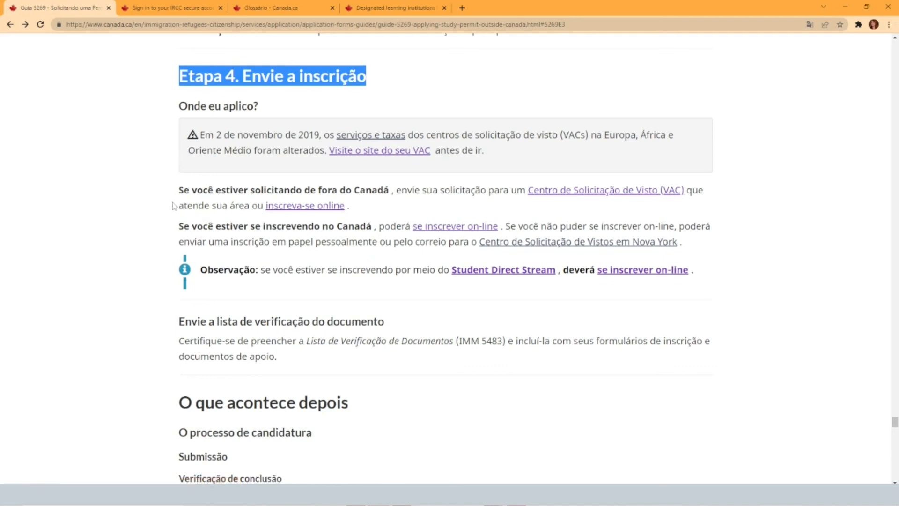
pyautogui.scroll(-1, 179, 196)
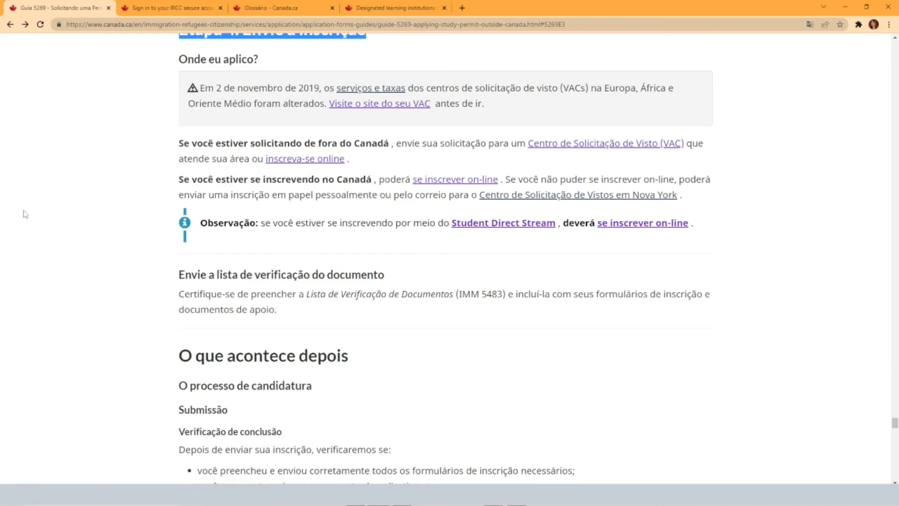
pyautogui.scroll(-1, 58, 213)
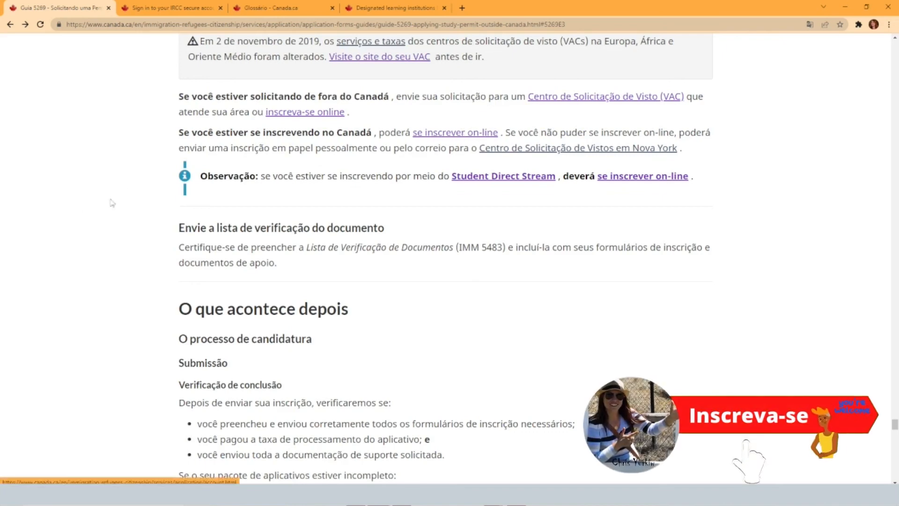
# Open the guide's "Centro de Solicitação de Visto (VAC)" link in a new browser tab and review the services and application types listed
pyautogui.rightClick(602, 103)
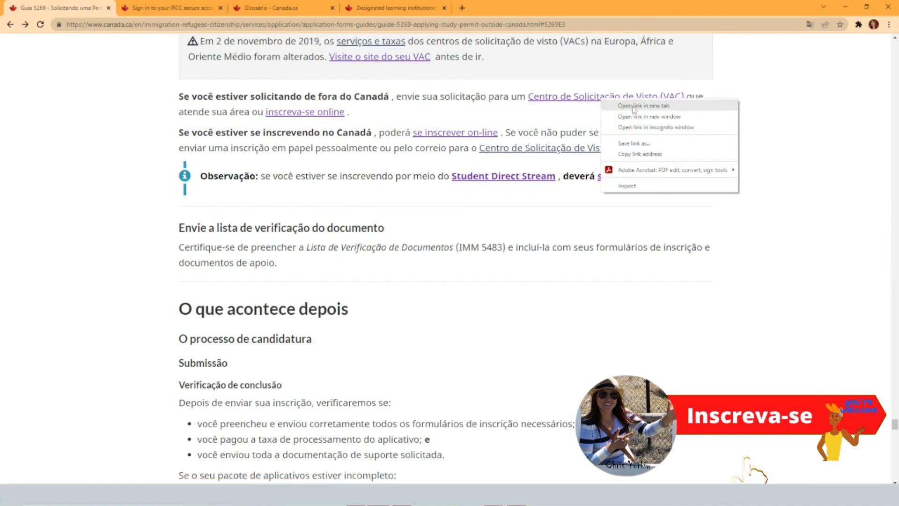
pyautogui.click(623, 104)
pyautogui.click(296, 8)
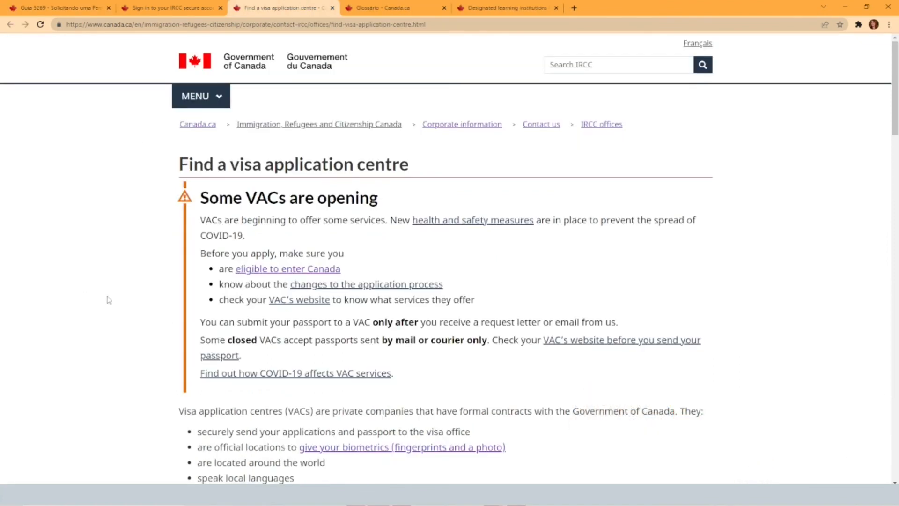
pyautogui.scroll(-1, 109, 300)
pyautogui.scroll(-5, 109, 300)
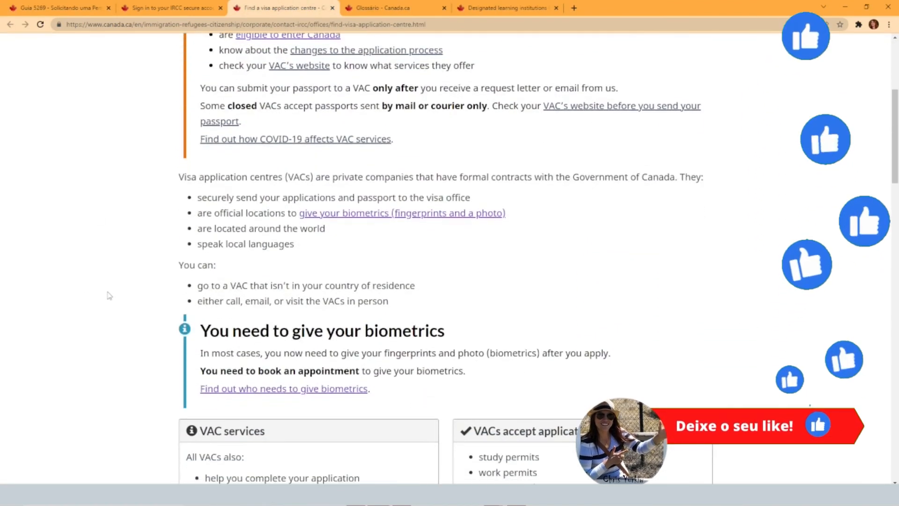
pyautogui.scroll(-3, 109, 295)
pyautogui.scroll(-3, 109, 295)
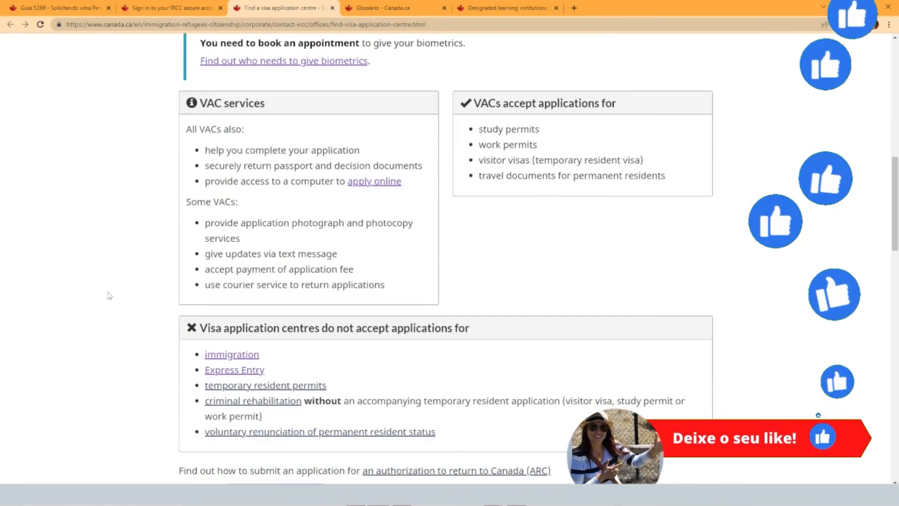
# Follow the "apply online" link to view the IRCC sign-in options, and highlight the "Preciso de ajuda?" heading back in the guide
pyautogui.click(393, 183)
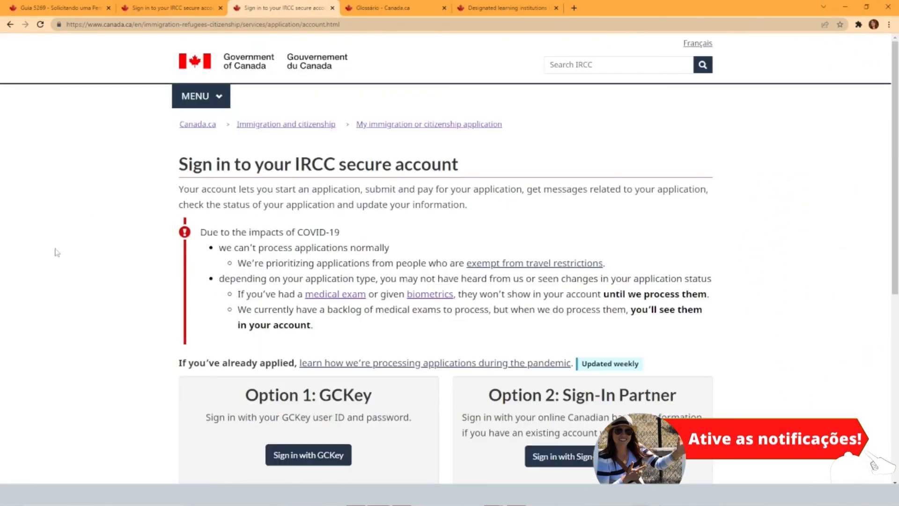
pyautogui.scroll(-5, 66, 261)
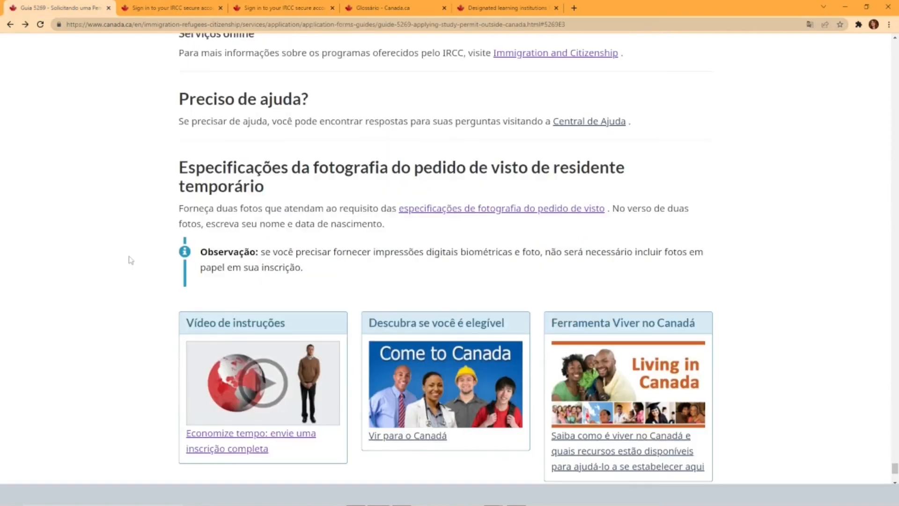
pyautogui.moveTo(179, 98); pyautogui.dragTo(337, 99)
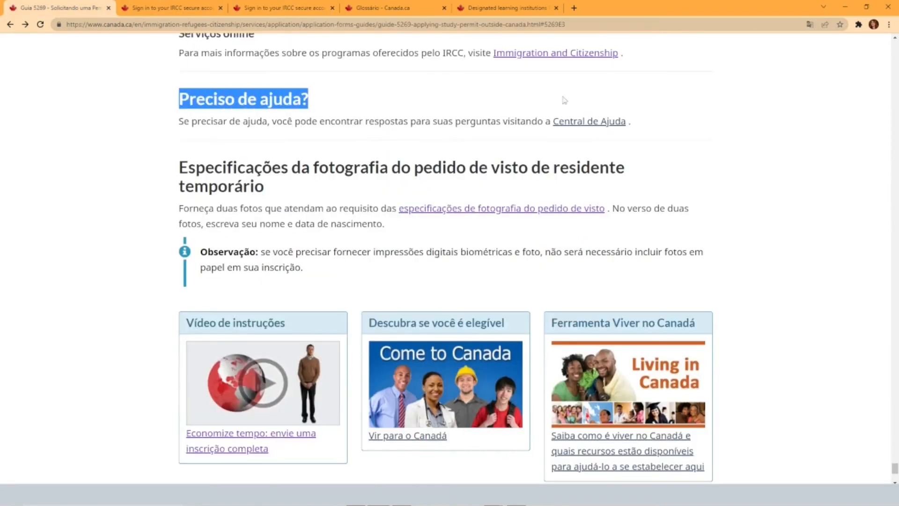